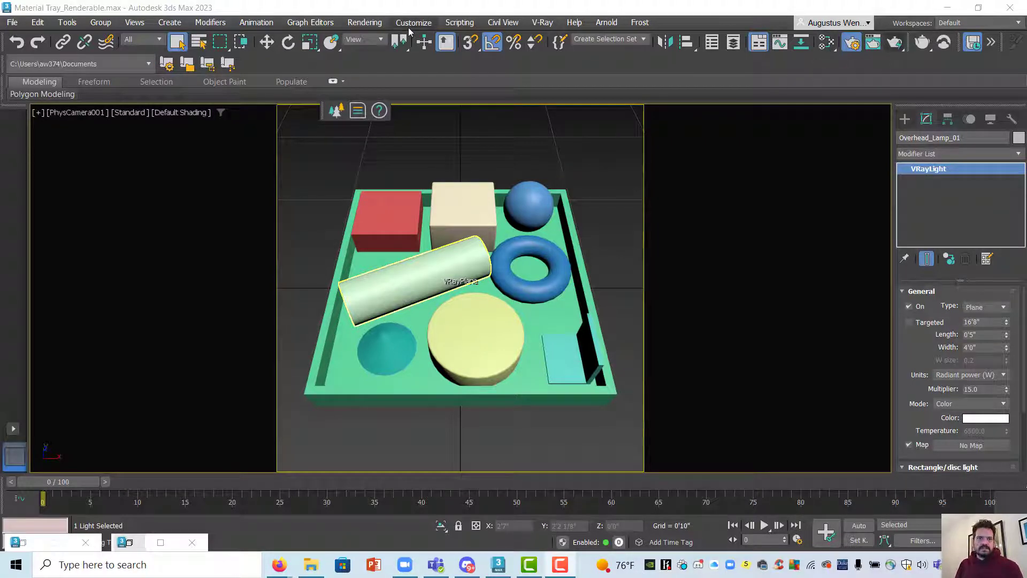
# - Browse the Rendering menu, briefly check Render Setup (F10), then return to the Rendering menu
pyautogui.click(377, 25)
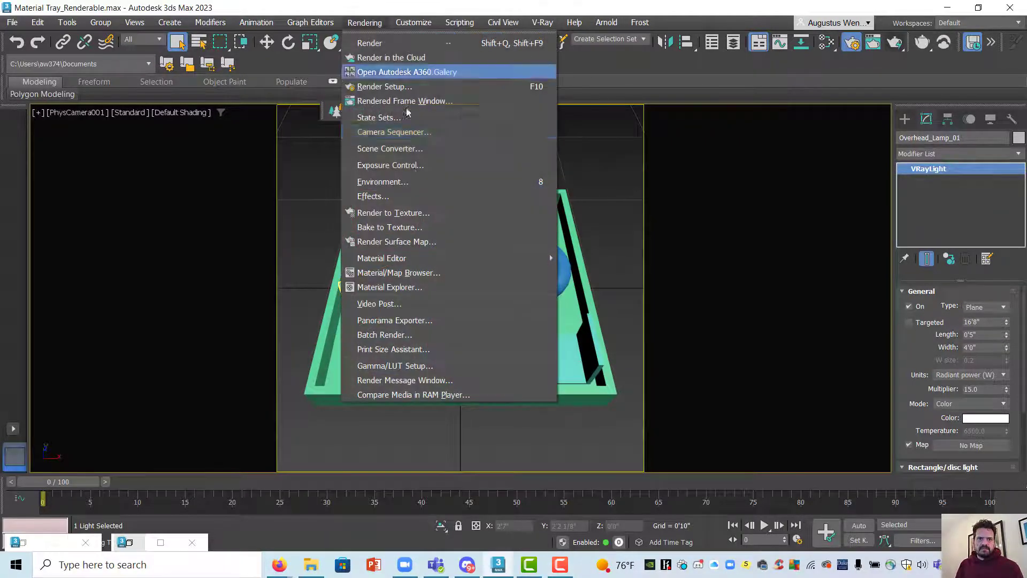
pyautogui.moveTo(421, 262)
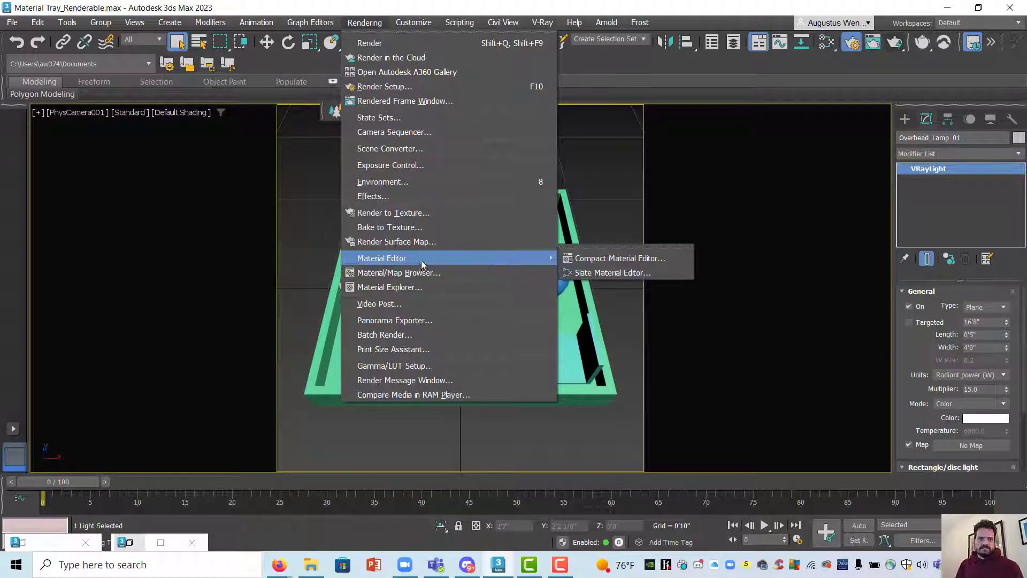
pyautogui.click(627, 273)
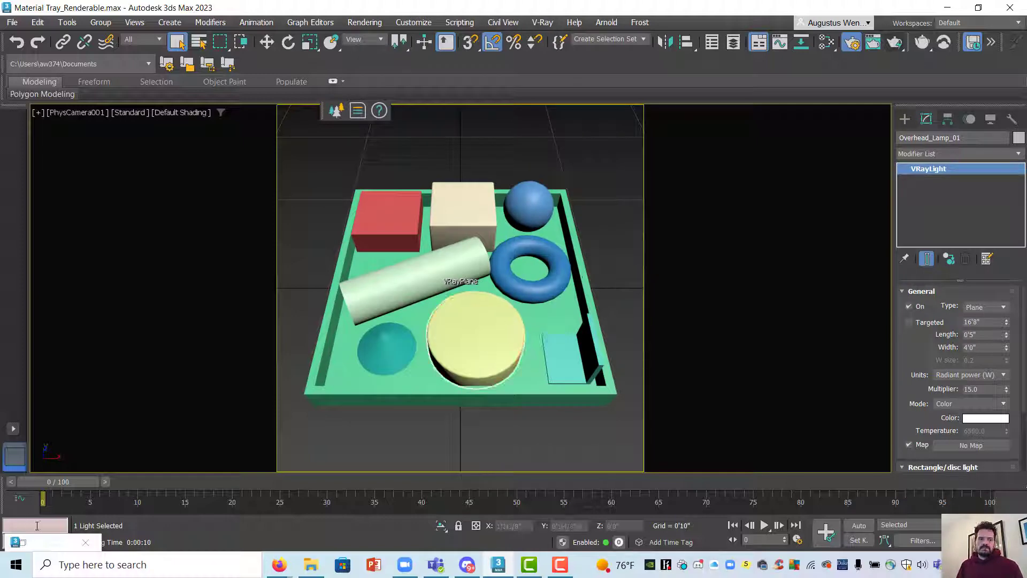
pyautogui.press('F10')
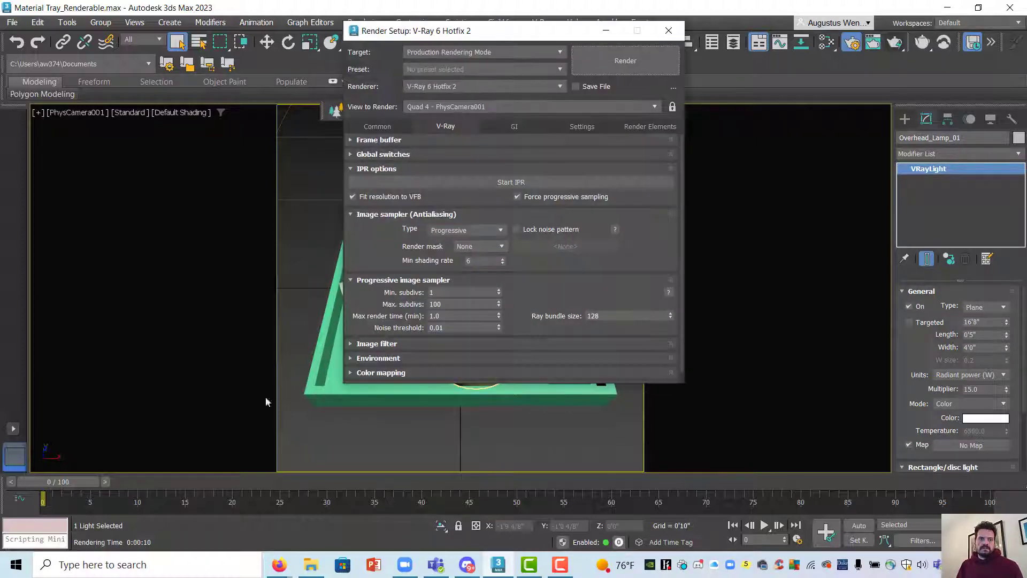
pyautogui.click(669, 30)
pyautogui.click(364, 22)
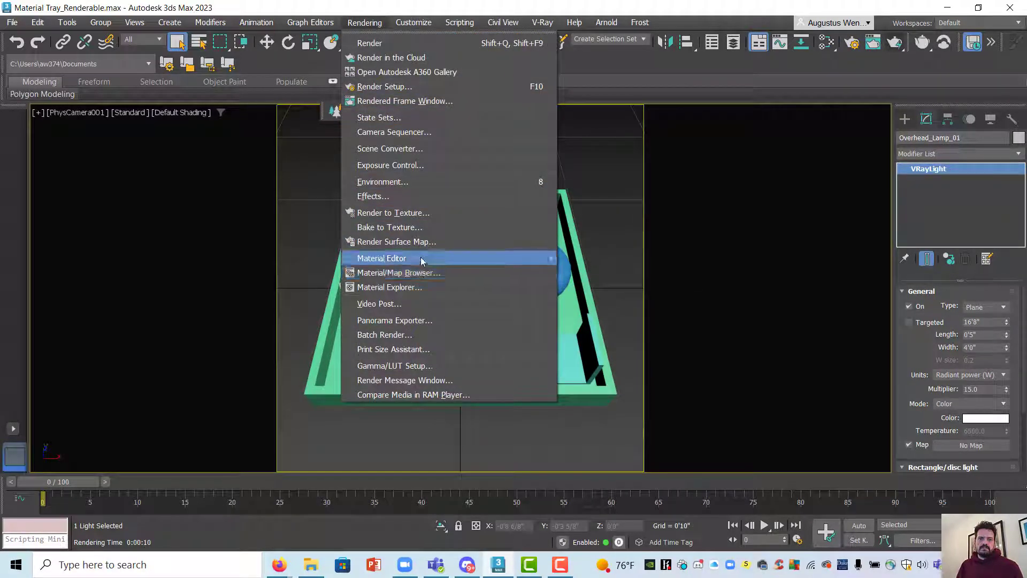
# - Launch the Slate Material Editor as a wide, centred window instead of full screen
pyautogui.moveTo(422, 260)
pyautogui.click(601, 272)
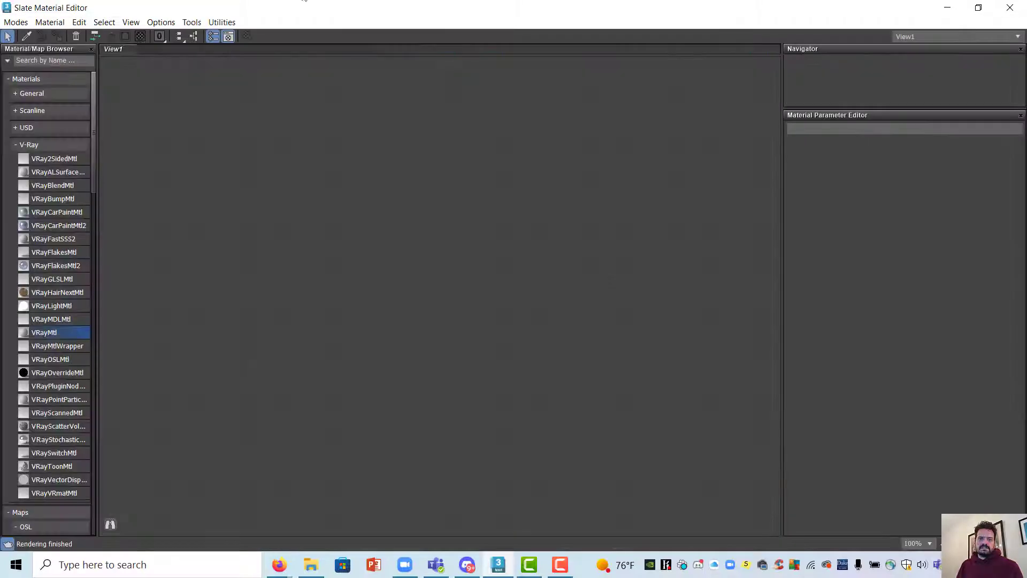
pyautogui.click(977, 8)
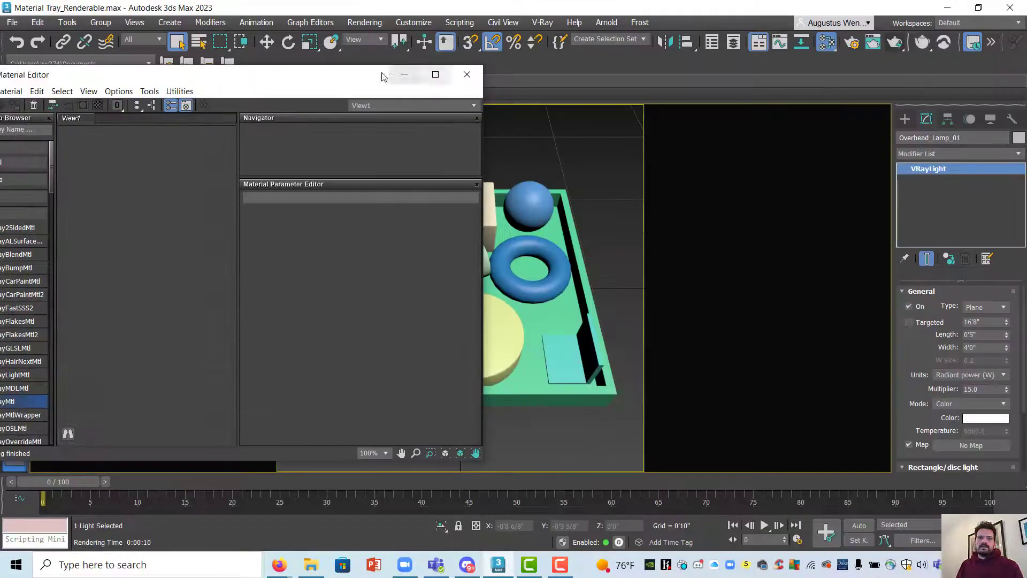
pyautogui.moveTo(381, 77); pyautogui.dragTo(595, 36)
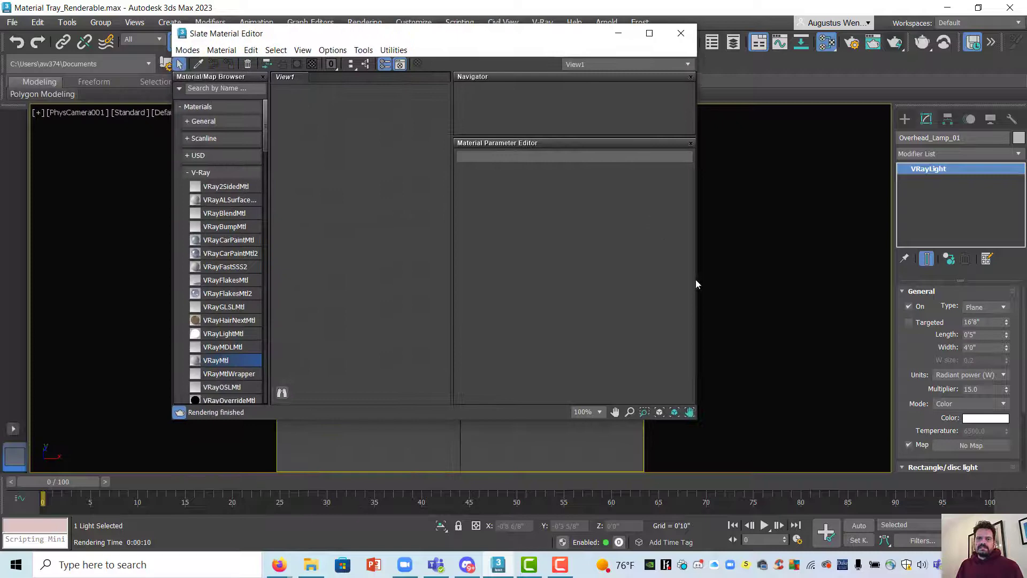
pyautogui.moveTo(696, 283); pyautogui.dragTo(924, 295)
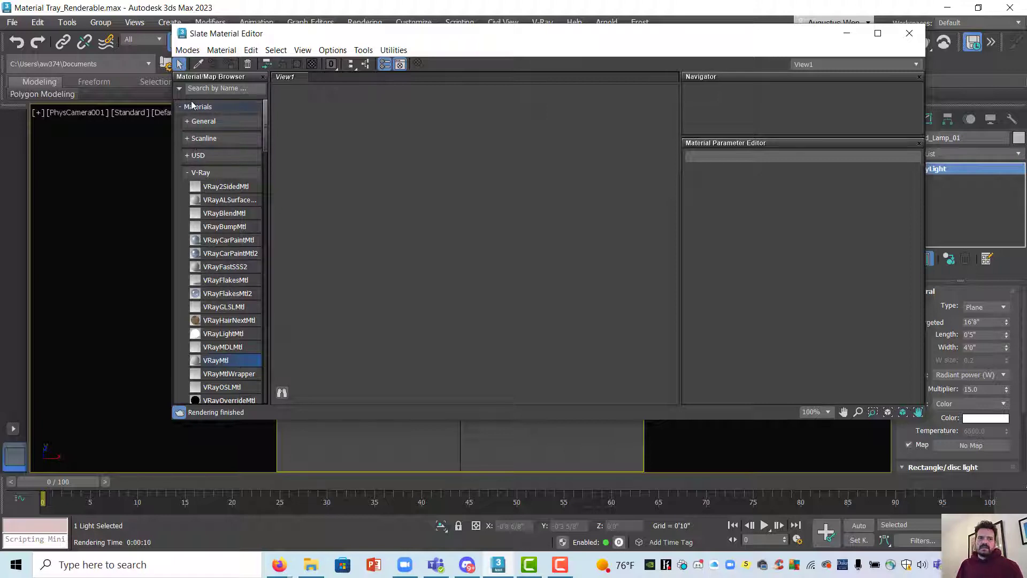
pyautogui.moveTo(170, 247); pyautogui.dragTo(106, 248)
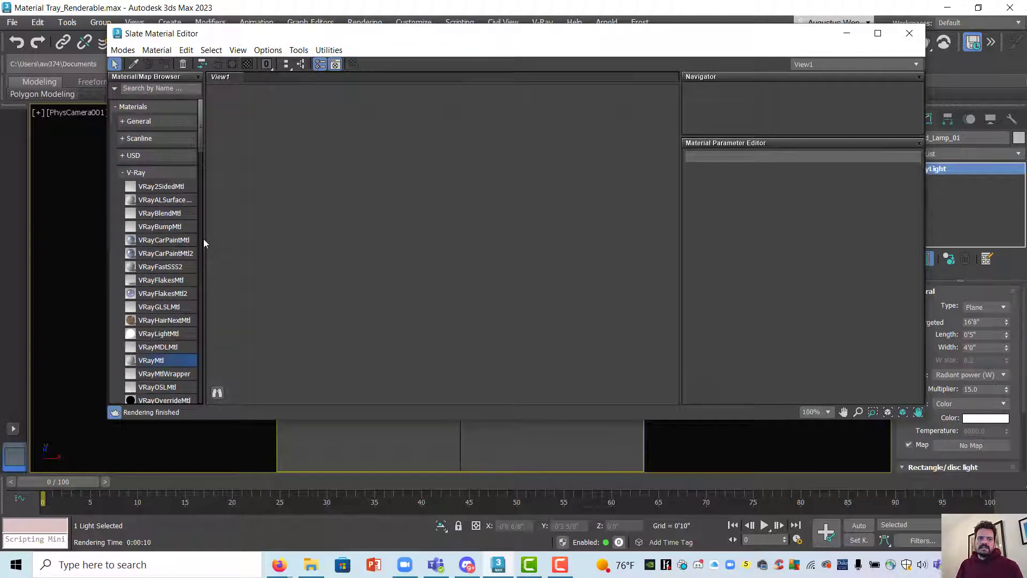
# - Widen the Material/Map Browser and expand Materials > V-Ray to list the V-Ray materials
pyautogui.moveTo(203, 239); pyautogui.dragTo(255, 240)
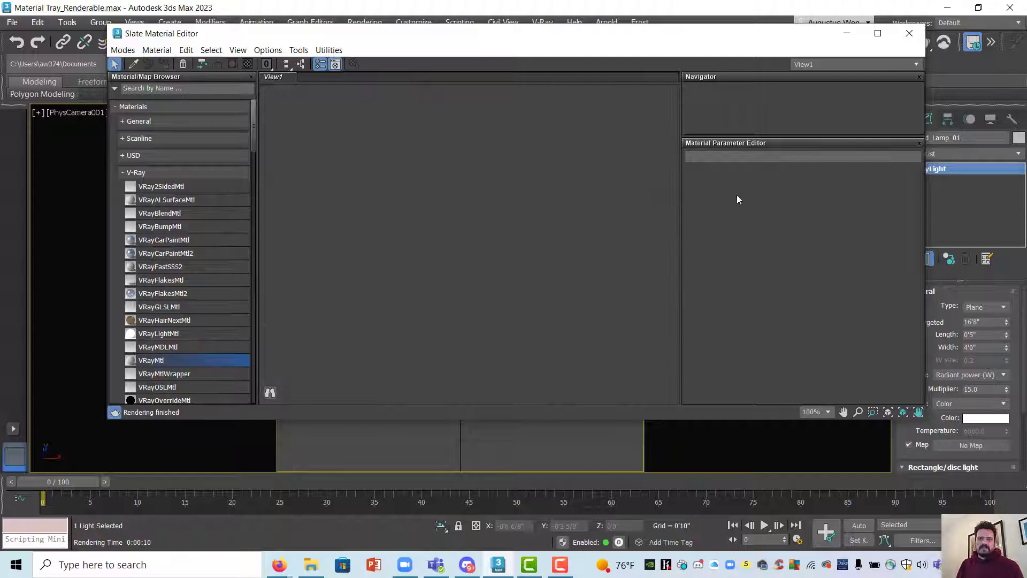
pyautogui.click(135, 172)
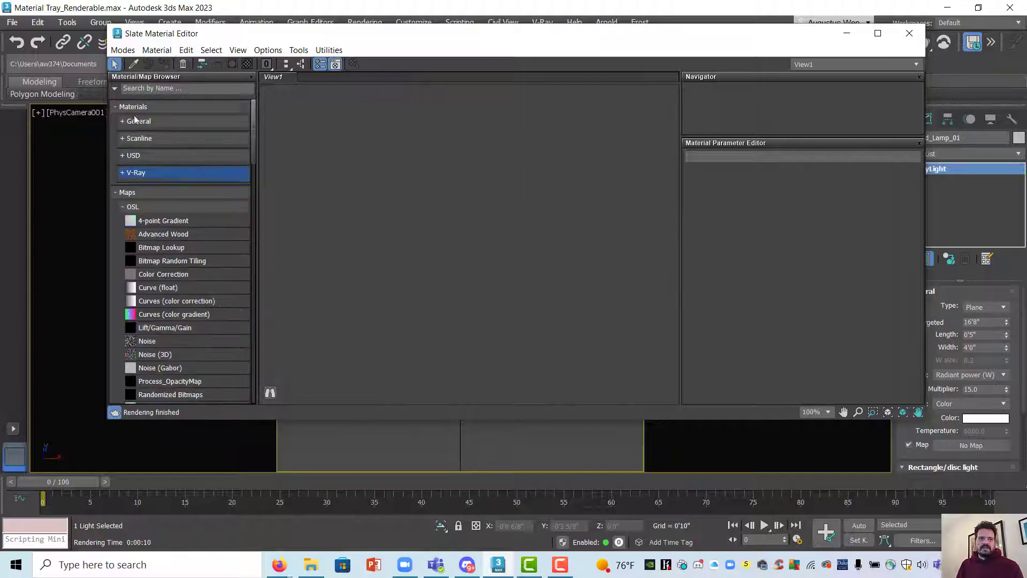
pyautogui.click(131, 107)
pyautogui.click(134, 124)
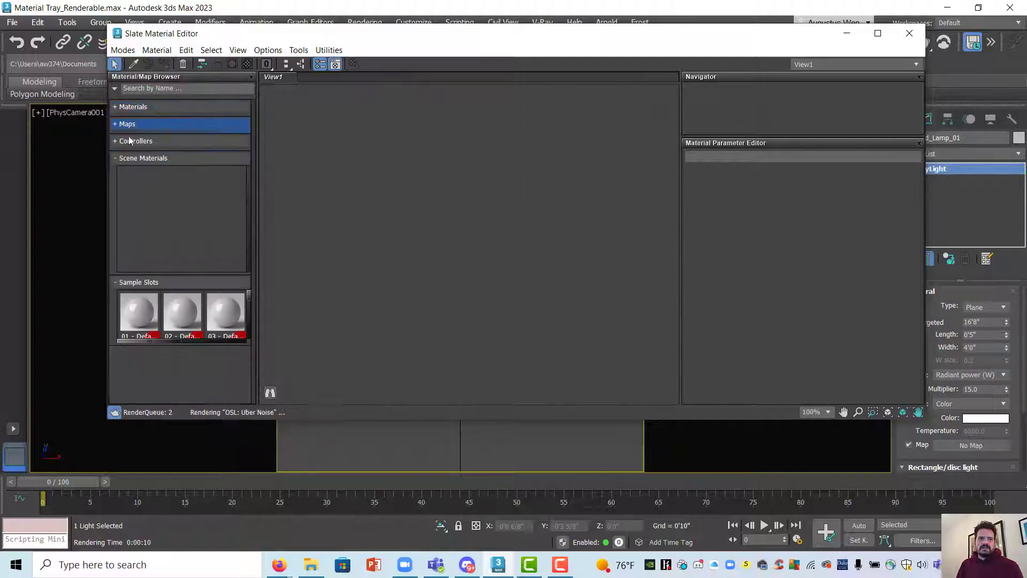
pyautogui.click(124, 158)
pyautogui.click(132, 106)
pyautogui.click(135, 106)
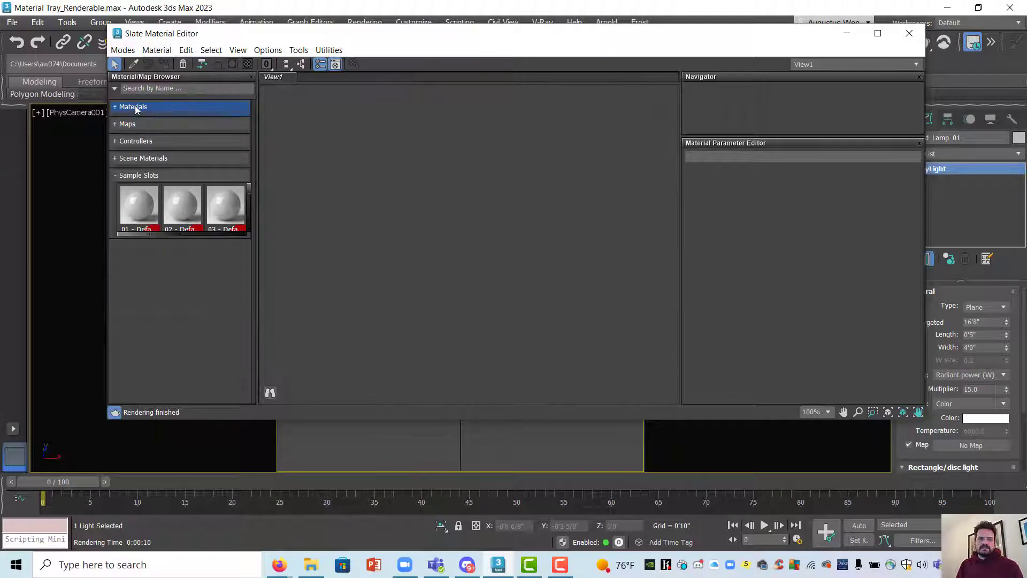
pyautogui.click(136, 106)
pyautogui.click(135, 106)
pyautogui.click(128, 107)
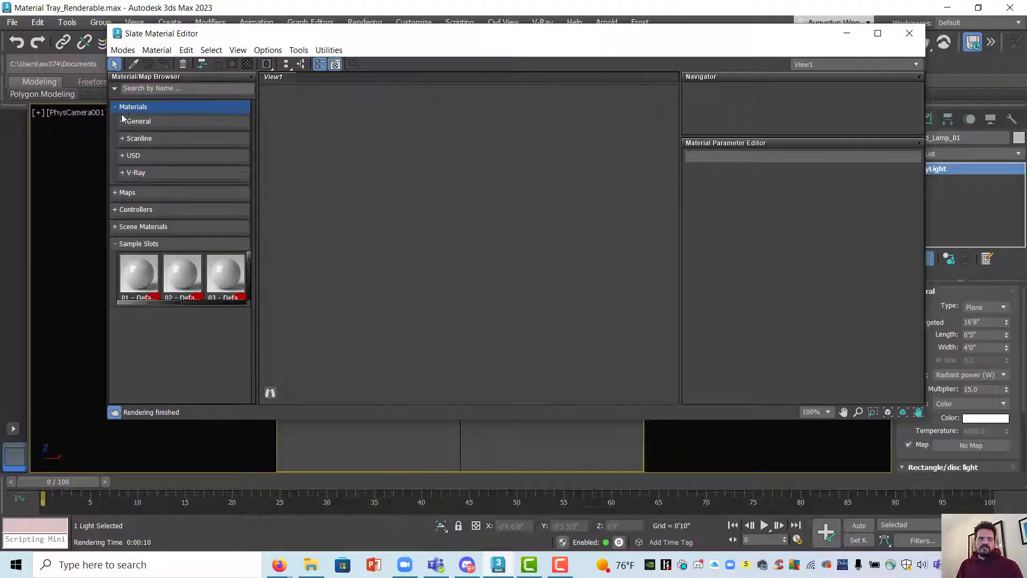
pyautogui.click(135, 173)
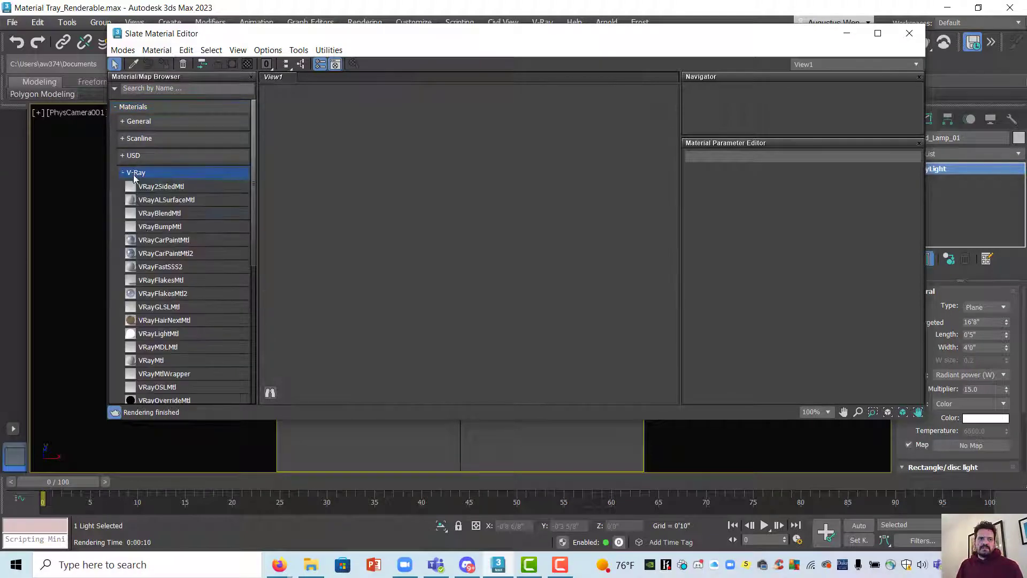
# - Drag a VRayMtl into View1 as Material #2 and show its large sample-sphere preview
pyautogui.click(160, 362)
pyautogui.moveTo(204, 355); pyautogui.dragTo(590, 183)
pyautogui.moveTo(449, 208); pyautogui.dragTo(452, 125)
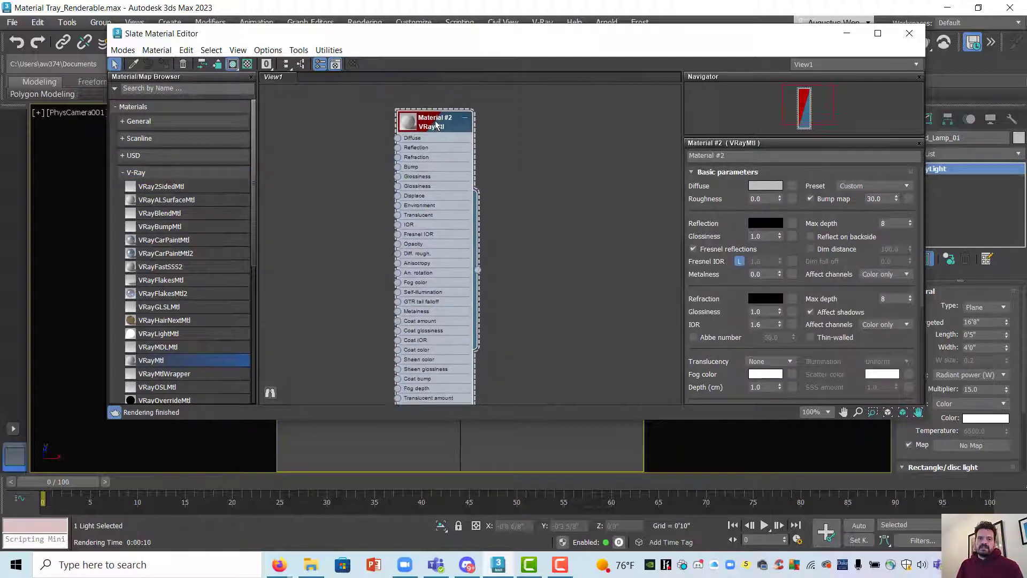
pyautogui.scroll(-3, 531, 189)
pyautogui.scroll(1, 530, 195)
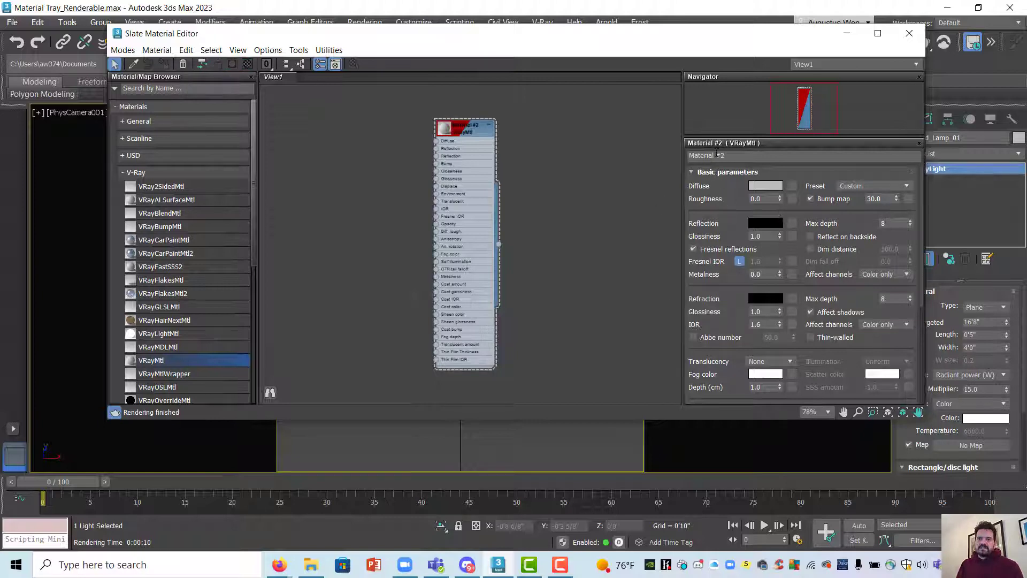
pyautogui.click(456, 129)
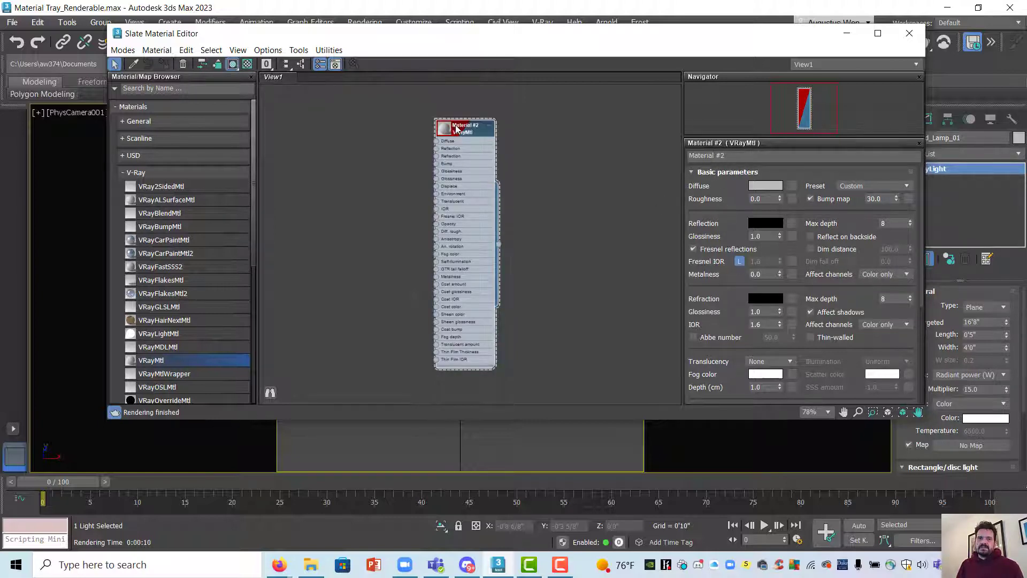
pyautogui.doubleClick(442, 131)
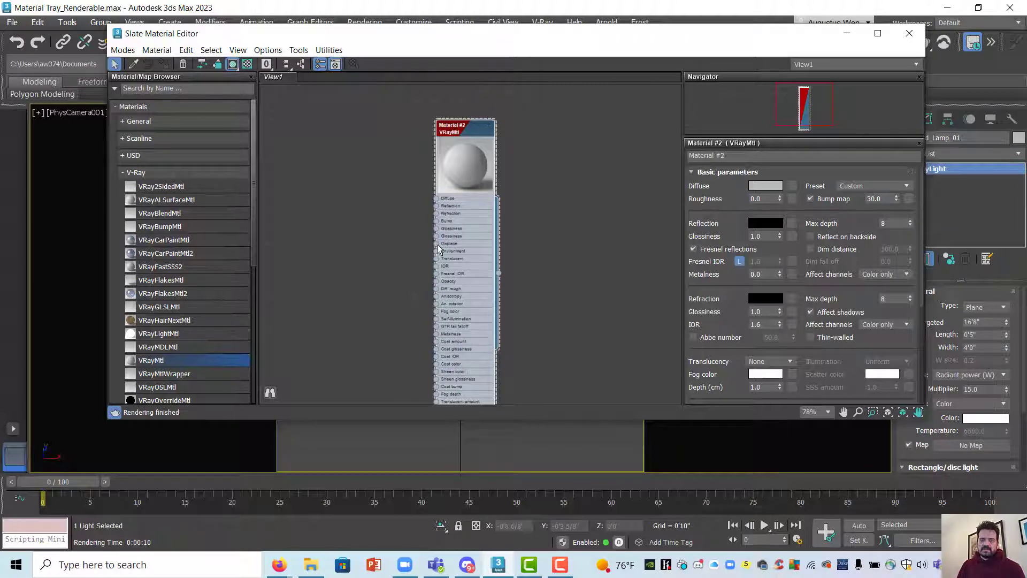
# - Tidy the Material #2 node and rename the material to 'Ground Plane'
pyautogui.click(489, 128)
pyautogui.moveTo(475, 133); pyautogui.dragTo(466, 151)
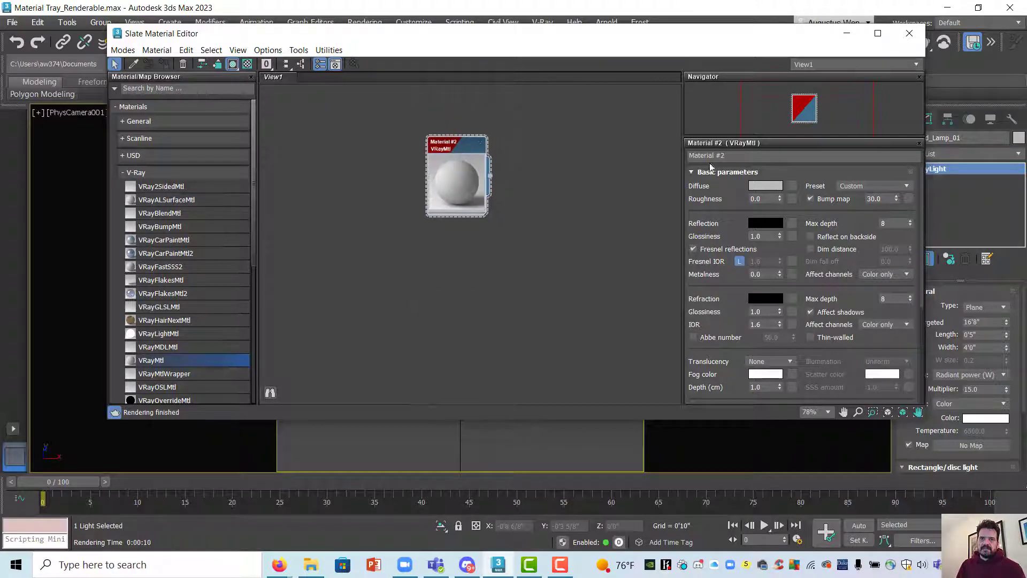
pyautogui.doubleClick(493, 159)
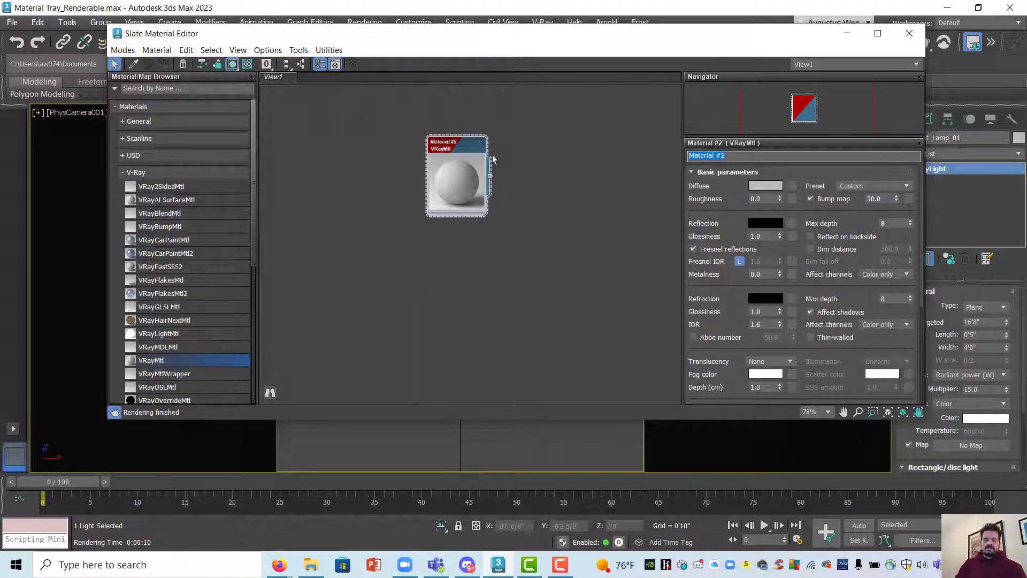
pyautogui.write('Grou')
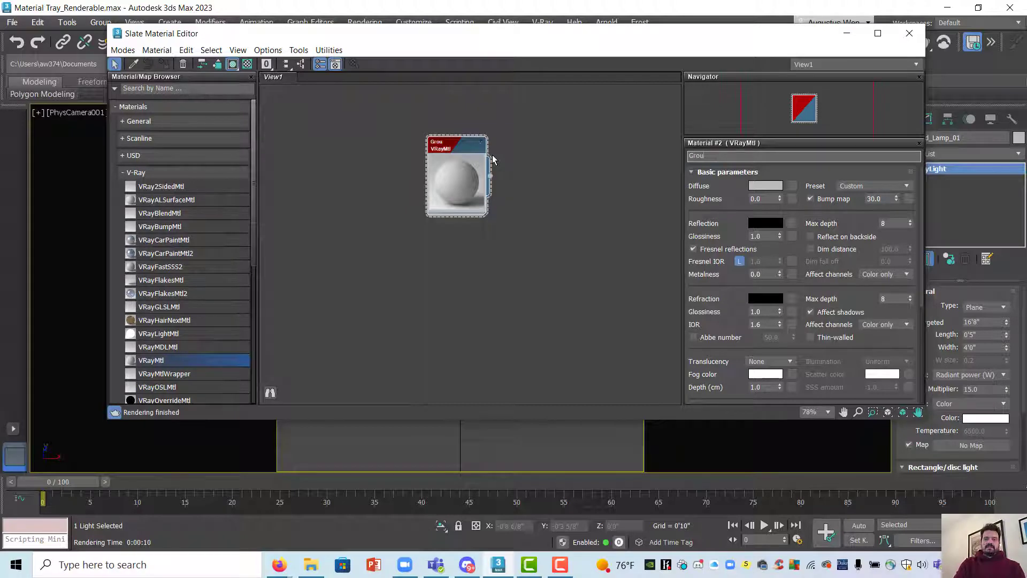
pyautogui.write('nd Plane')
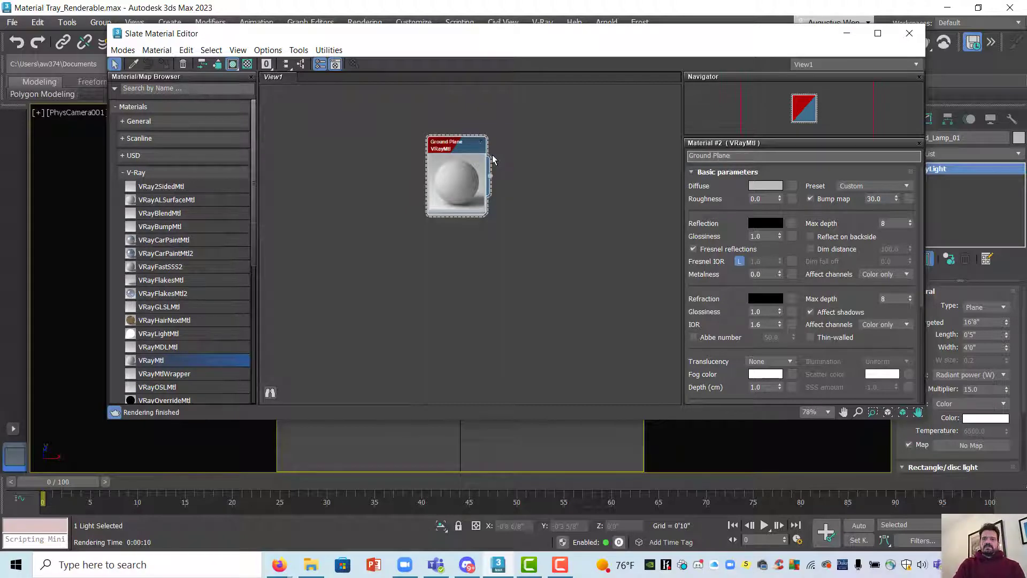
# - Darken the Ground Plane diffuse colour to a grey of value about 94
pyautogui.click(766, 190)
pyautogui.moveTo(670, 115); pyautogui.dragTo(651, 120)
pyautogui.click(692, 165)
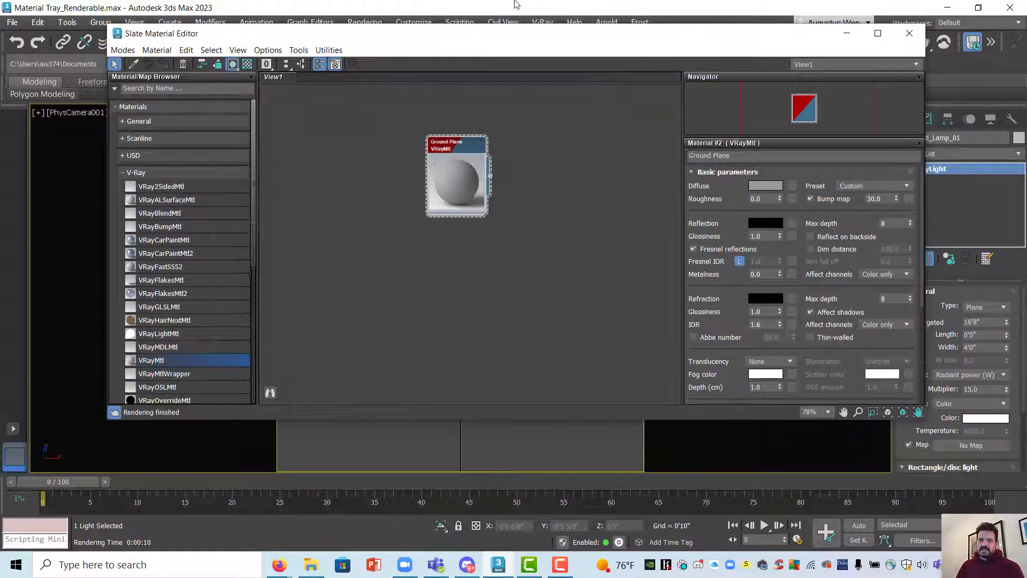
pyautogui.moveTo(532, 42); pyautogui.dragTo(548, 343)
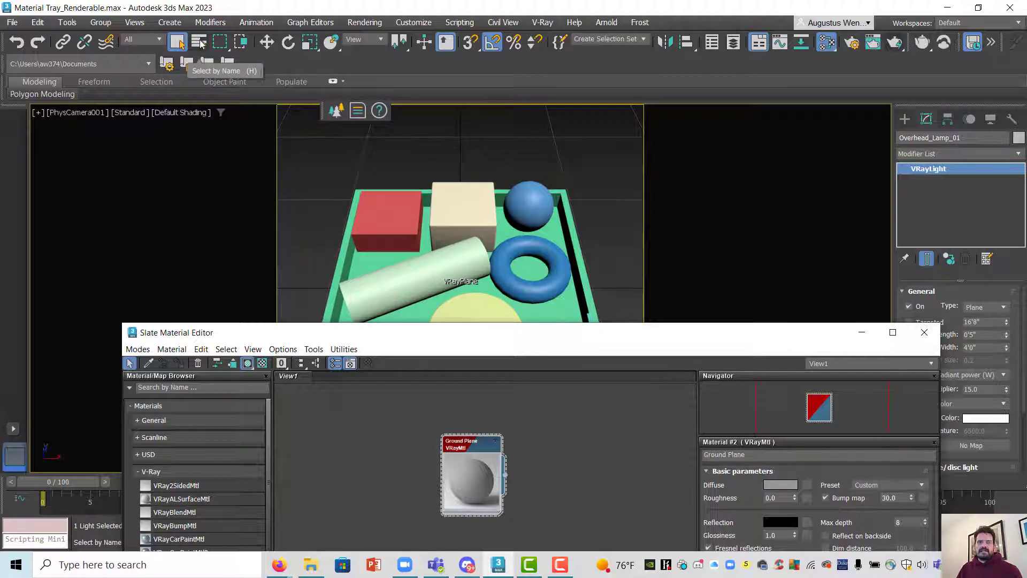
# - Select VRayPlane001 by name and assign the Ground Plane material to it
pyautogui.click(200, 43)
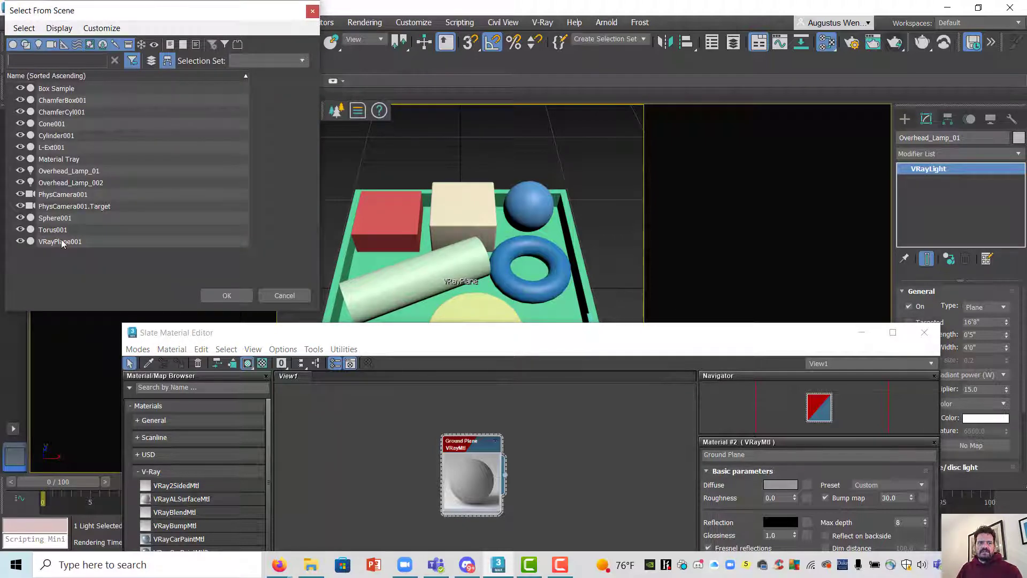
pyautogui.click(63, 241)
pyautogui.click(223, 296)
pyautogui.moveTo(394, 338); pyautogui.dragTo(383, 116)
pyautogui.rightClick(455, 223)
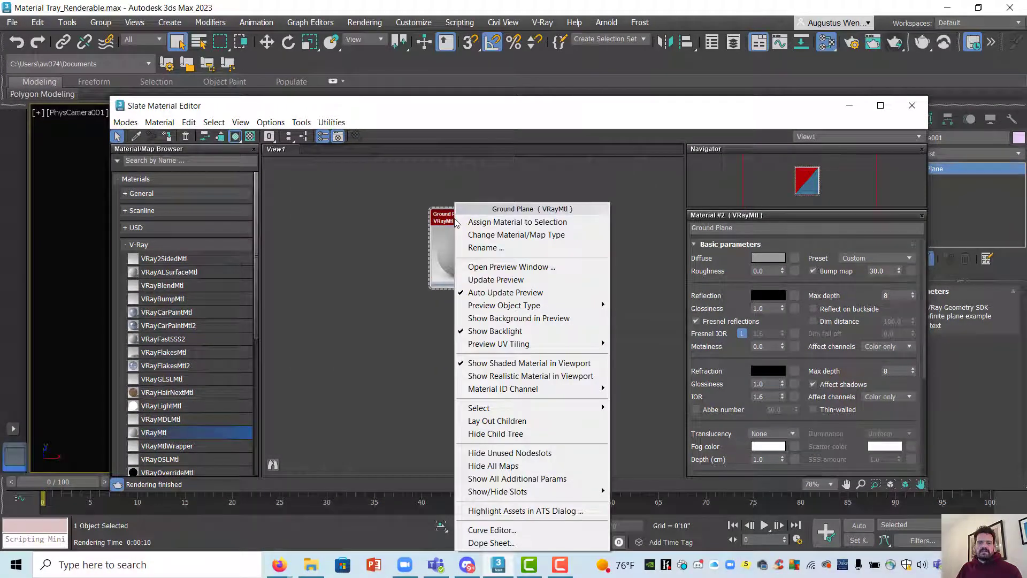
pyautogui.click(493, 222)
pyautogui.scroll(5, 495, 220)
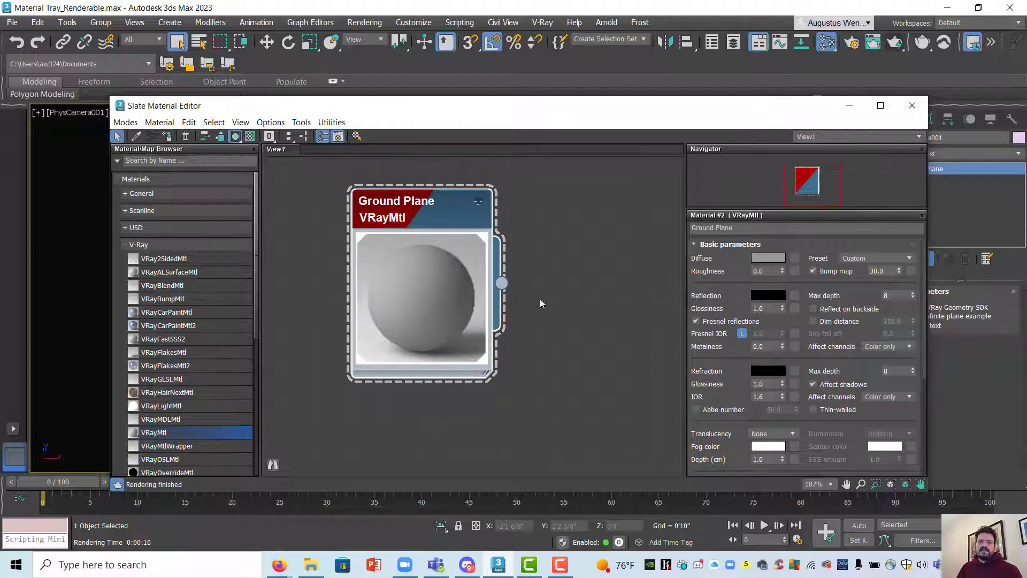
pyautogui.moveTo(561, 112); pyautogui.dragTo(516, 85)
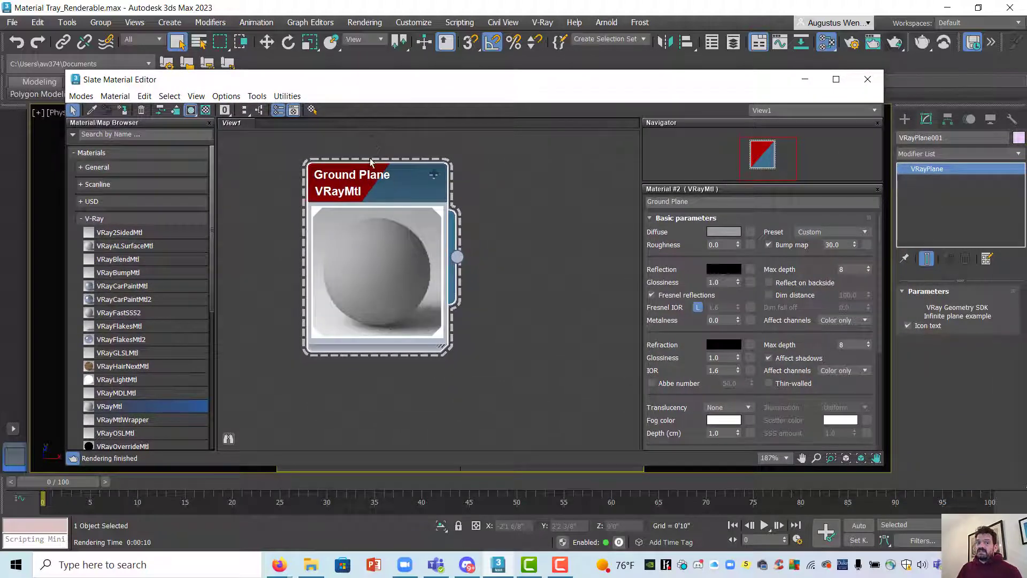
pyautogui.moveTo(539, 88); pyautogui.dragTo(613, 117)
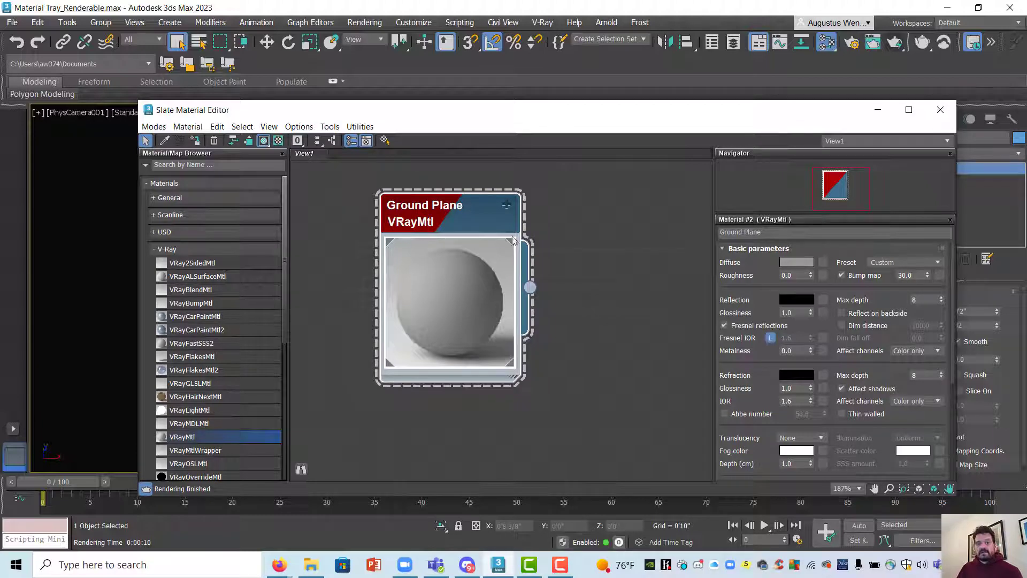
pyautogui.moveTo(449, 211)
pyautogui.mouseDown()
pyautogui.moveTo(475, 214)
pyautogui.moveTo(456, 209)
pyautogui.mouseUp()
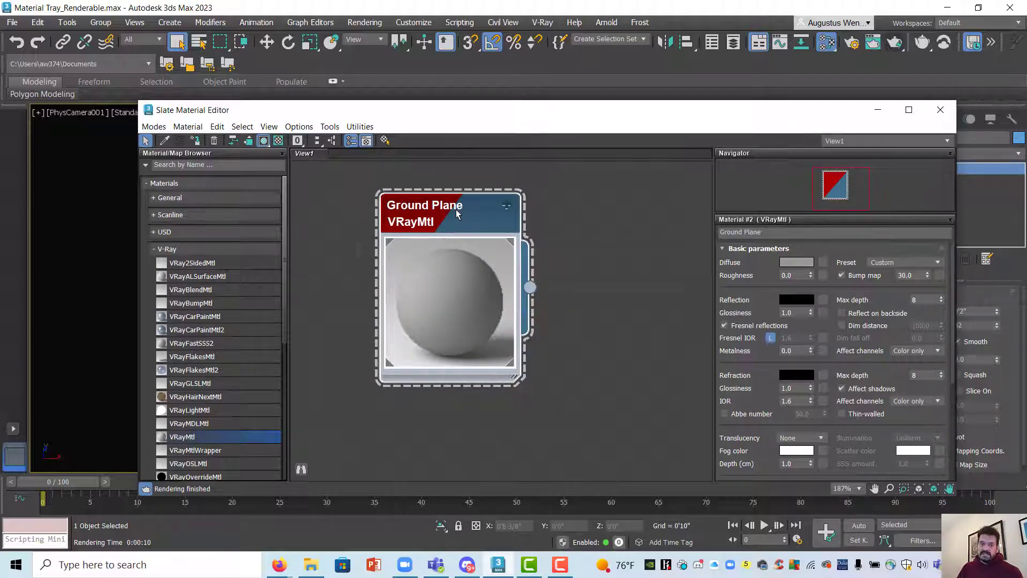
pyautogui.scroll(-4, 456, 210)
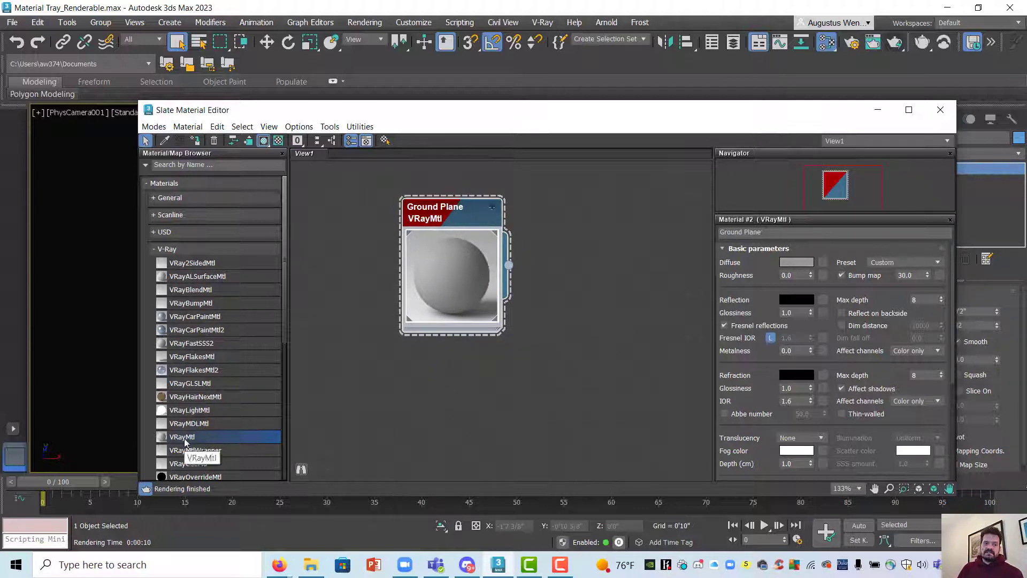
# - Add a new VRayMtl node to View1 and rename it 'Material Tray'
pyautogui.moveTo(315, 432); pyautogui.dragTo(458, 355)
pyautogui.doubleClick(379, 382)
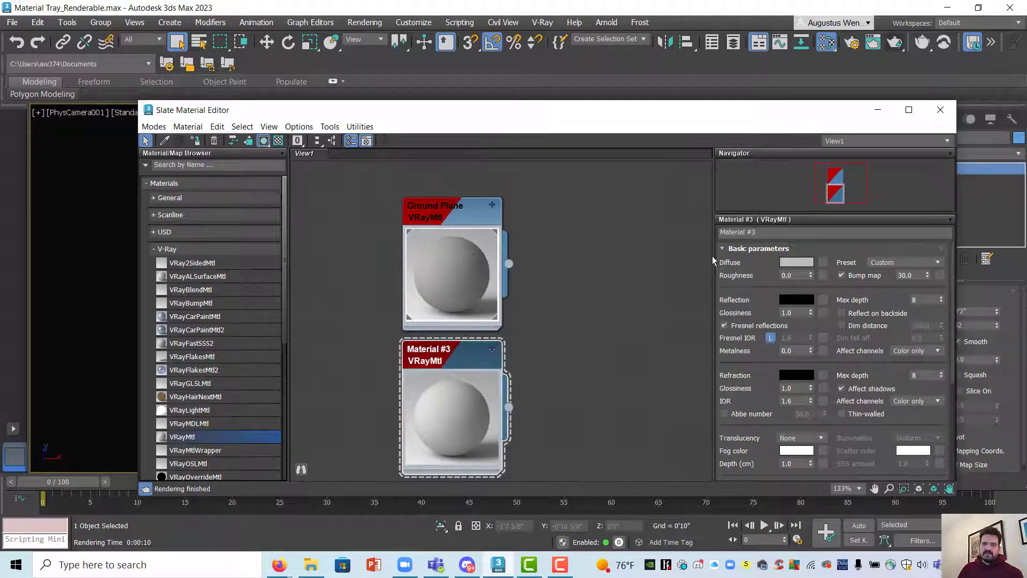
pyautogui.click(771, 230)
pyautogui.write('Ma')
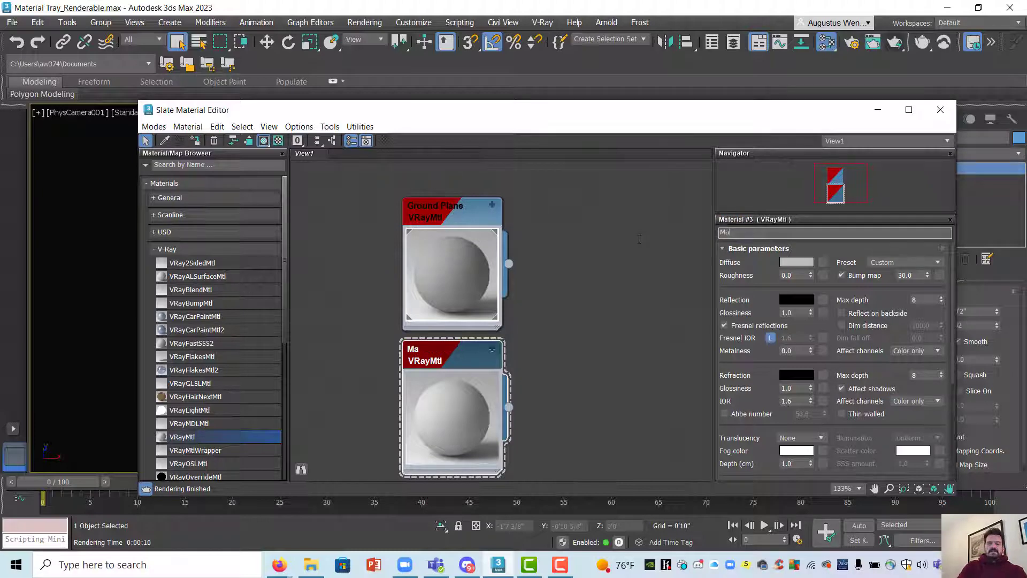
pyautogui.write('terial Tray')
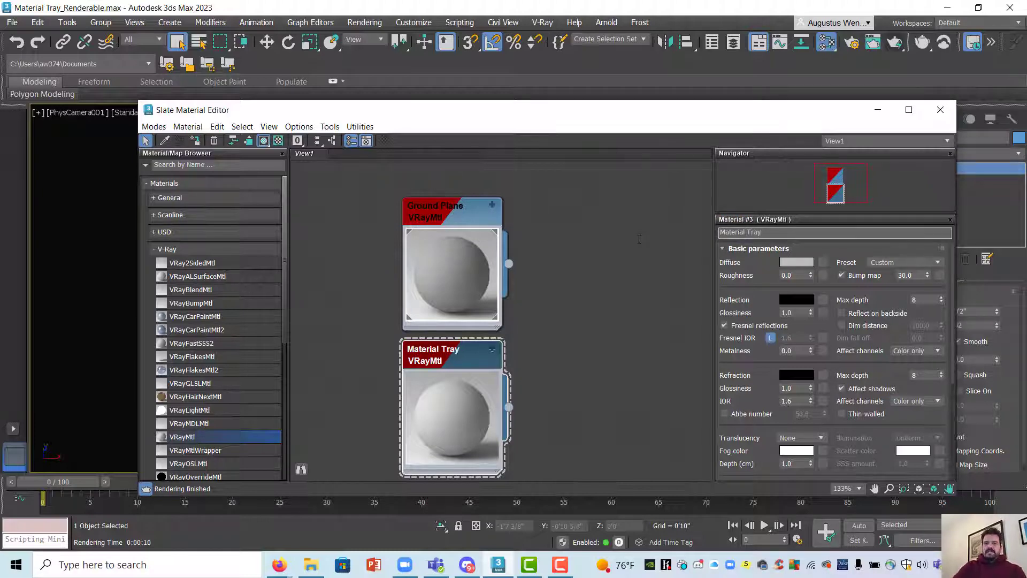
# - Wire Material Tray onto the tray object in the viewport
pyautogui.moveTo(605, 104); pyautogui.dragTo(356, 108)
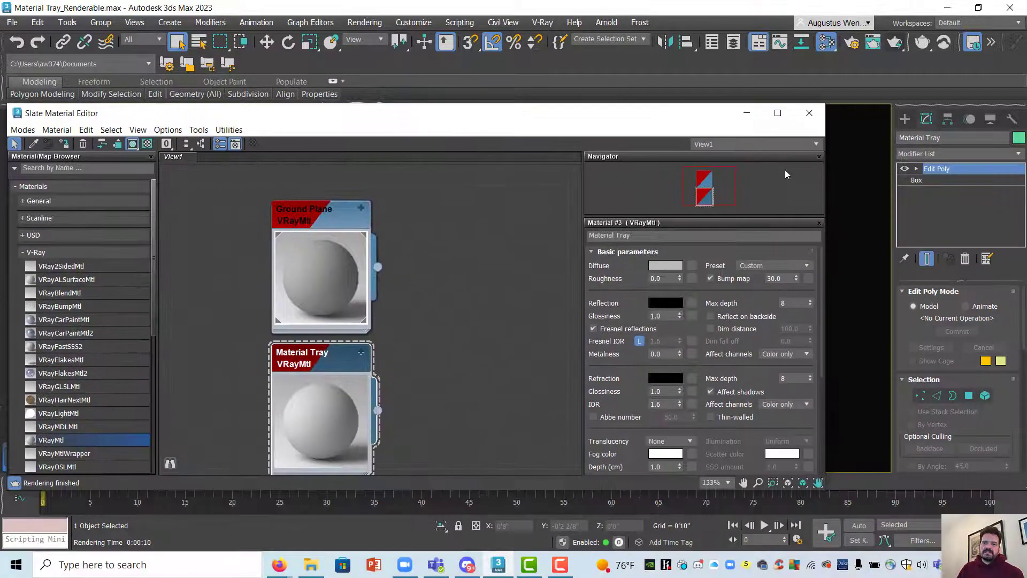
pyautogui.moveTo(829, 170); pyautogui.dragTo(546, 170)
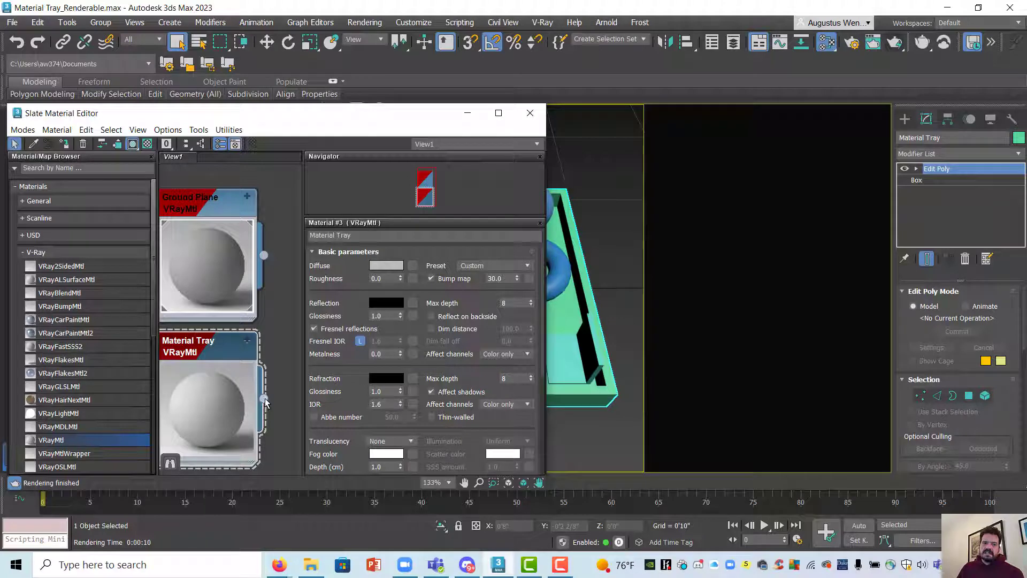
pyautogui.moveTo(265, 399); pyautogui.dragTo(276, 399)
pyautogui.moveTo(486, 418); pyautogui.dragTo(601, 402)
pyautogui.moveTo(373, 118); pyautogui.dragTo(620, 67)
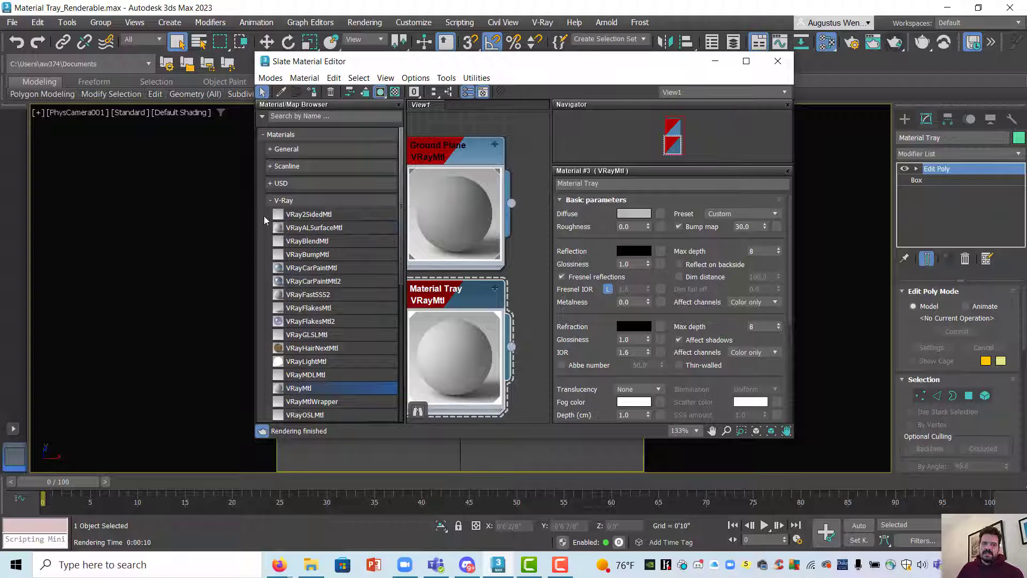
# - Set Material Tray's diffuse to a light warm grey: Value 170, Hue 28, Sat 3
pyautogui.moveTo(256, 220); pyautogui.dragTo(133, 230)
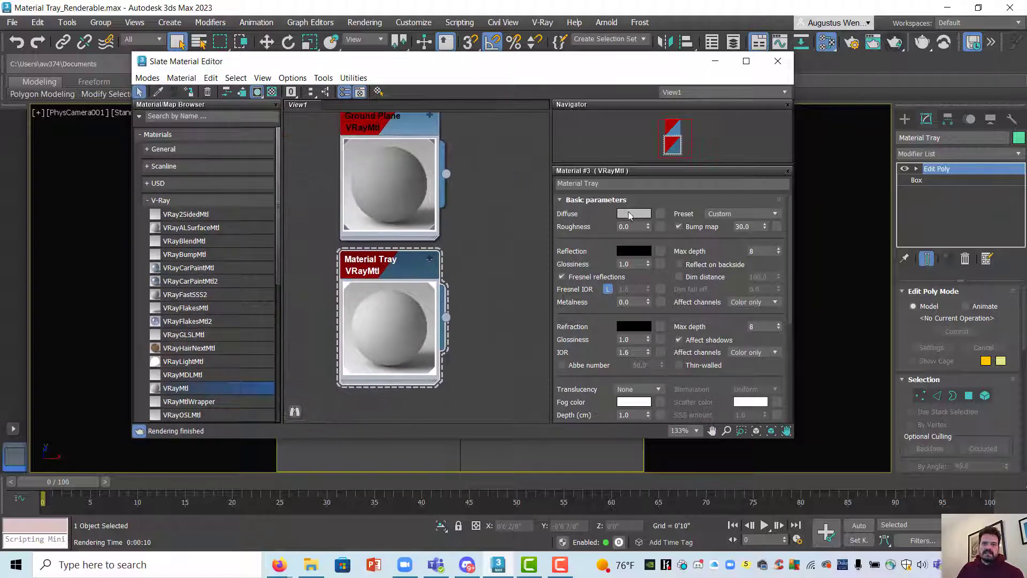
pyautogui.click(628, 214)
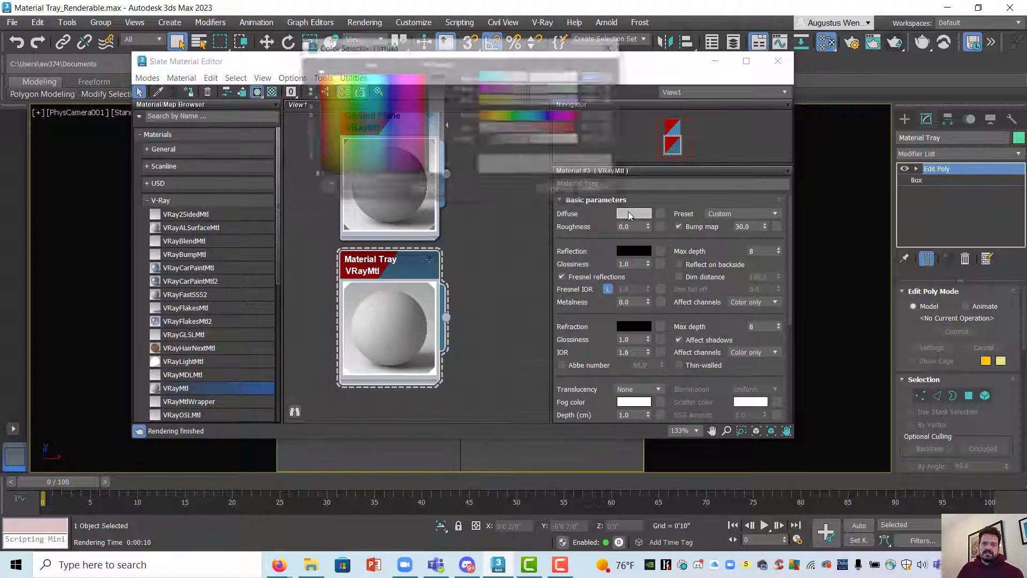
pyautogui.click(546, 139)
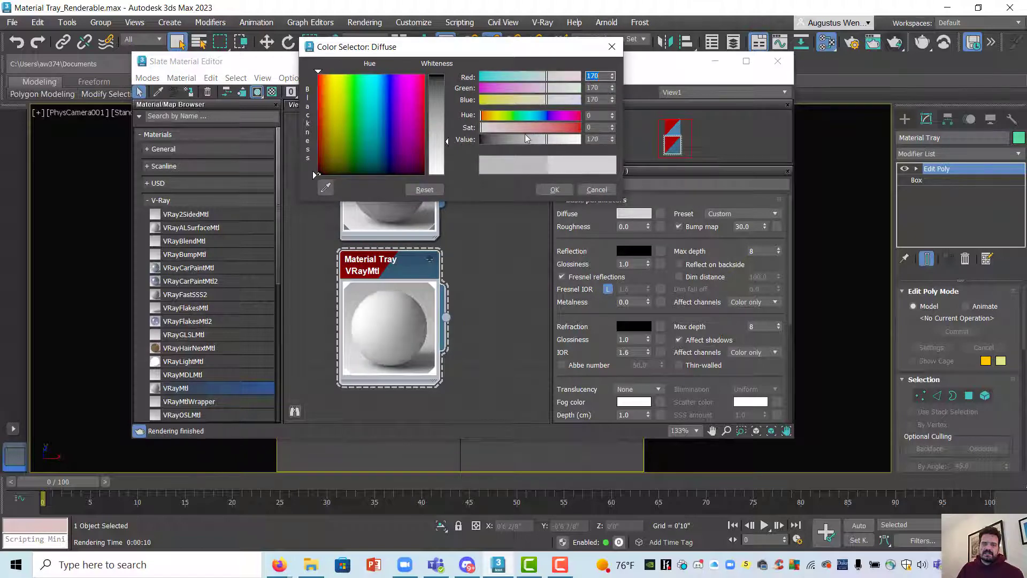
pyautogui.moveTo(486, 122)
pyautogui.mouseDown()
pyautogui.moveTo(503, 117)
pyautogui.moveTo(491, 118)
pyautogui.mouseUp()
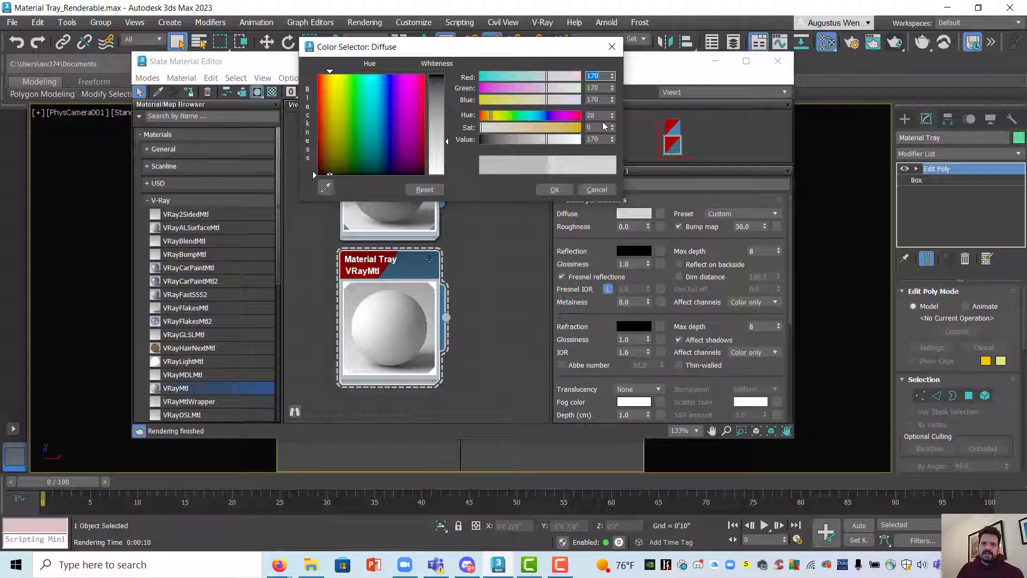
pyautogui.click(611, 125)
pyautogui.click(612, 125)
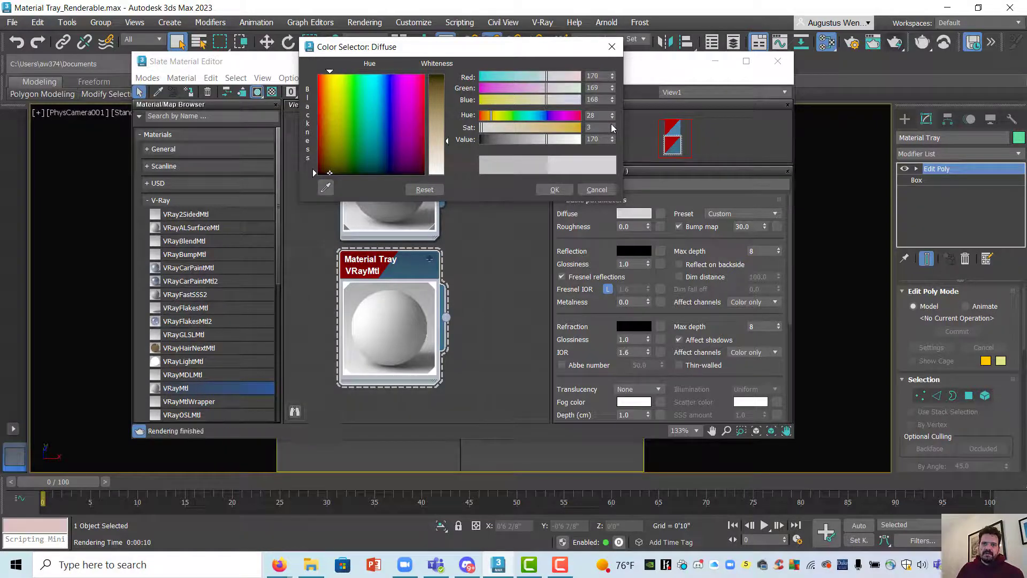
pyautogui.click(554, 189)
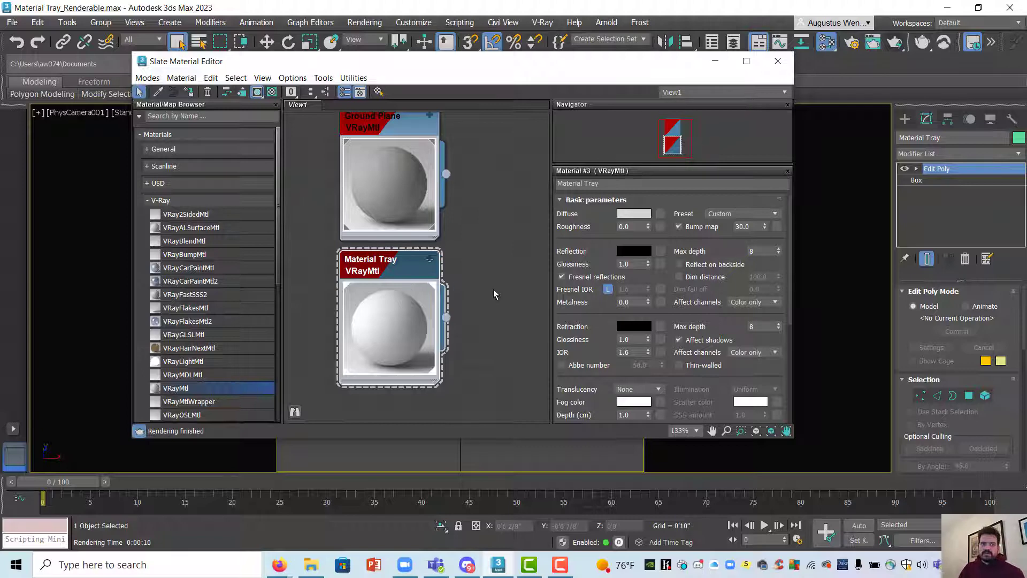
# - Set Material Tray's reflection colour to pure white (Value 255)
pyautogui.click(637, 254)
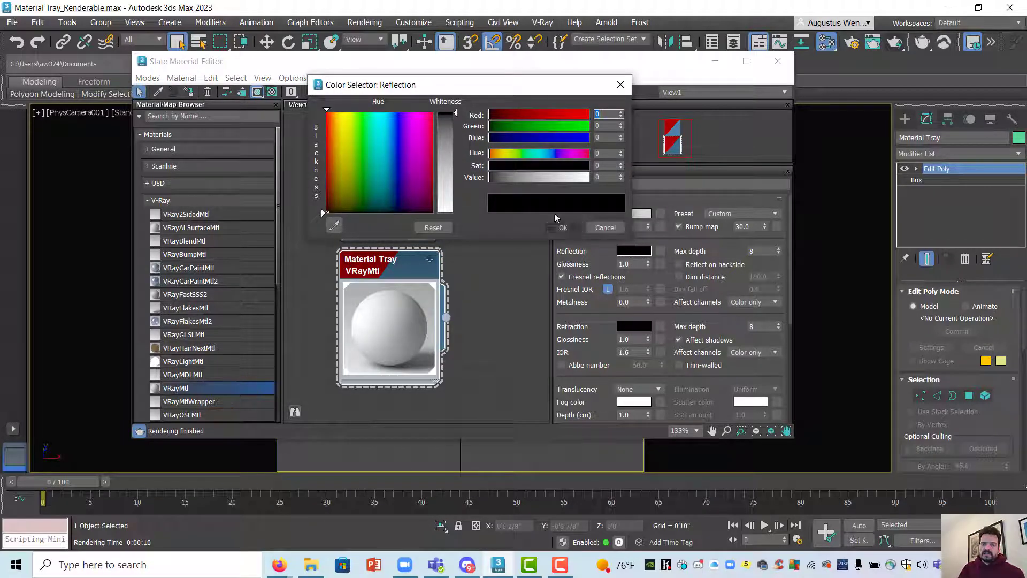
pyautogui.moveTo(495, 175); pyautogui.dragTo(525, 178)
pyautogui.click(557, 227)
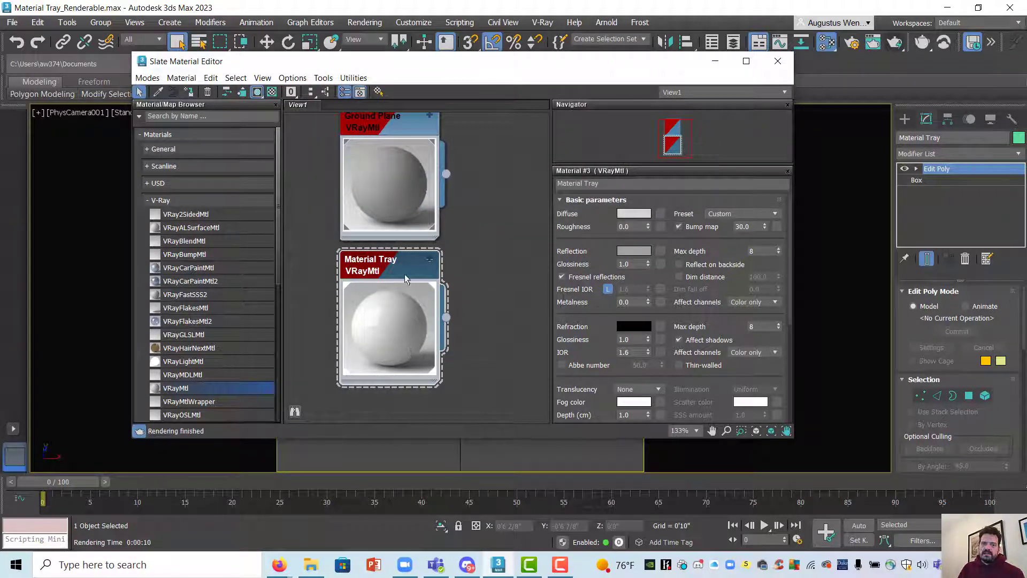
# - Render the tray scene with Render Production into the V-Ray Frame Buffer
pyautogui.moveTo(689, 74); pyautogui.dragTo(705, 104)
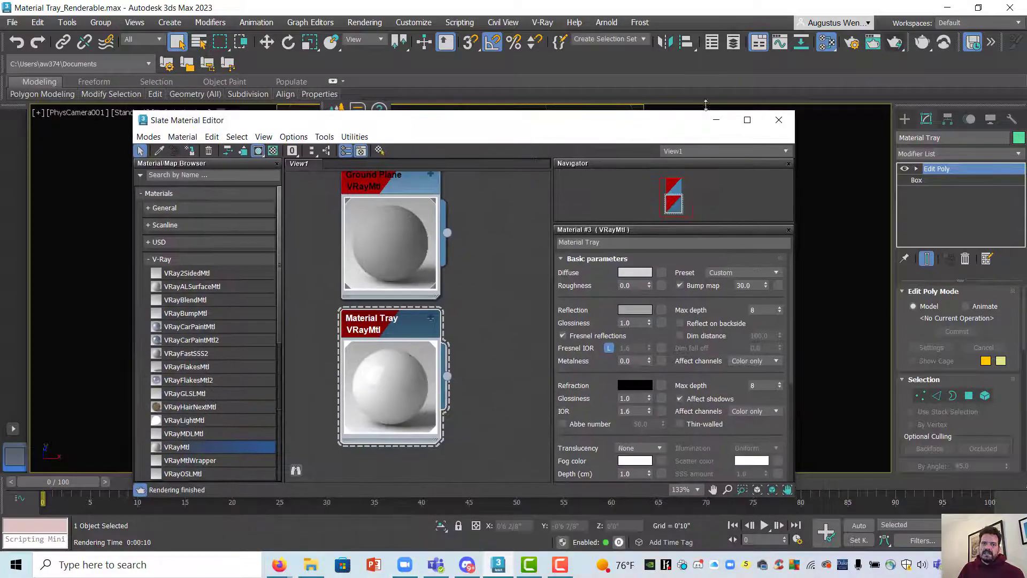
pyautogui.click(922, 43)
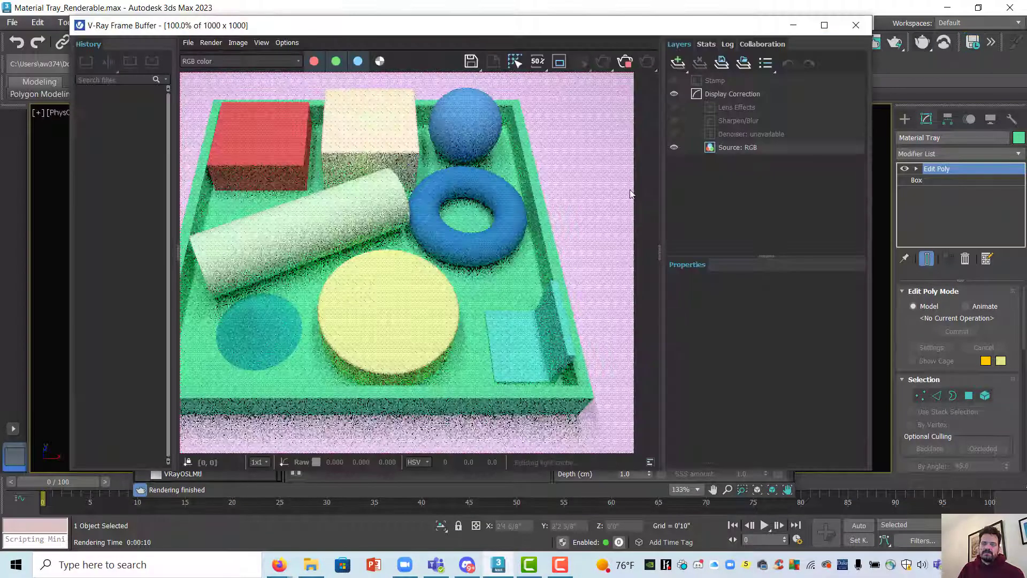
pyautogui.scroll(-3, 604, 259)
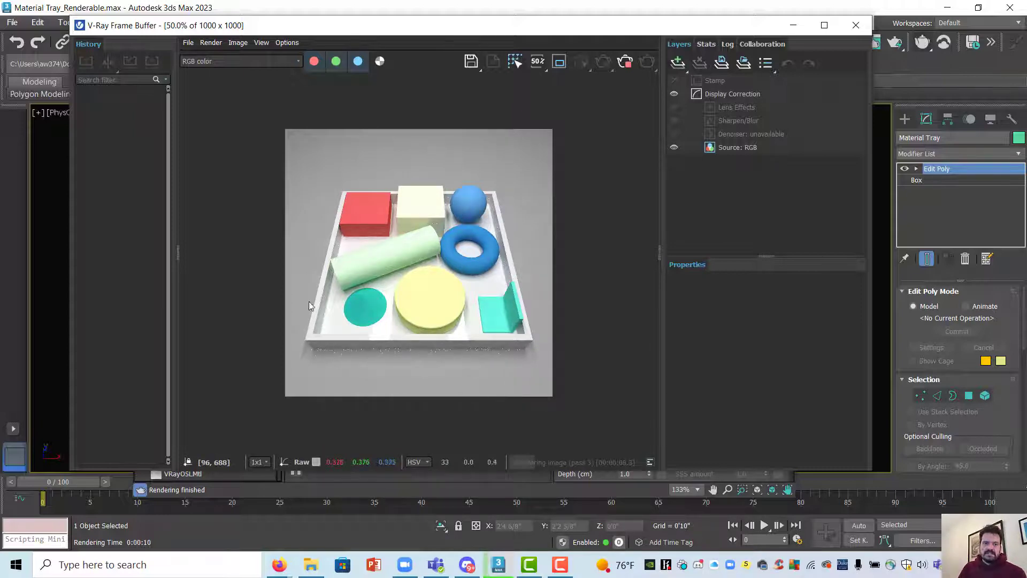
pyautogui.scroll(6, 309, 302)
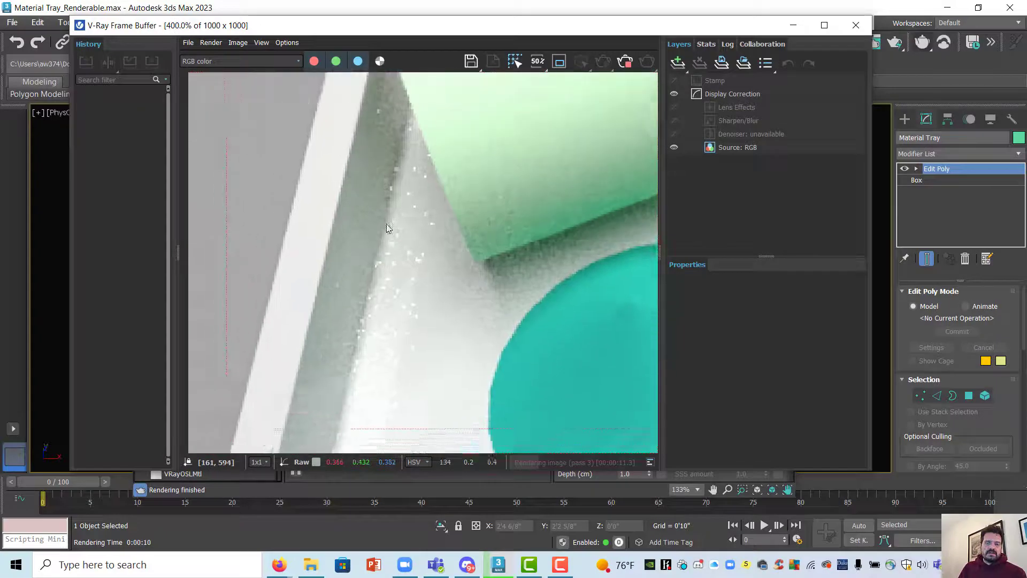
# - Pan around the magnified render to inspect the tray edge and yellow cylinder
pyautogui.moveTo(388, 229); pyautogui.dragTo(469, 171, button='middle')
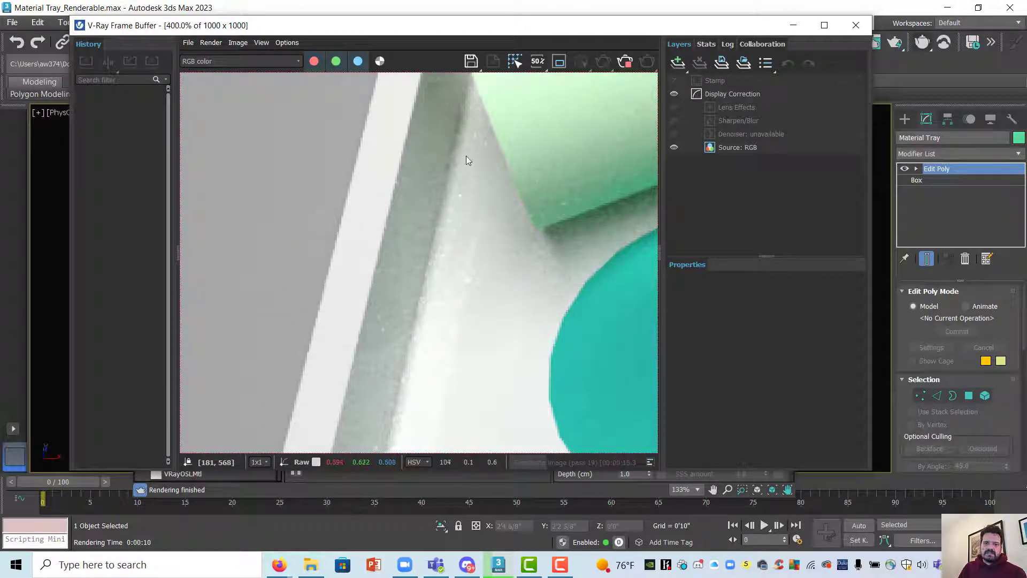
pyautogui.moveTo(472, 171); pyautogui.dragTo(441, 197, button='middle')
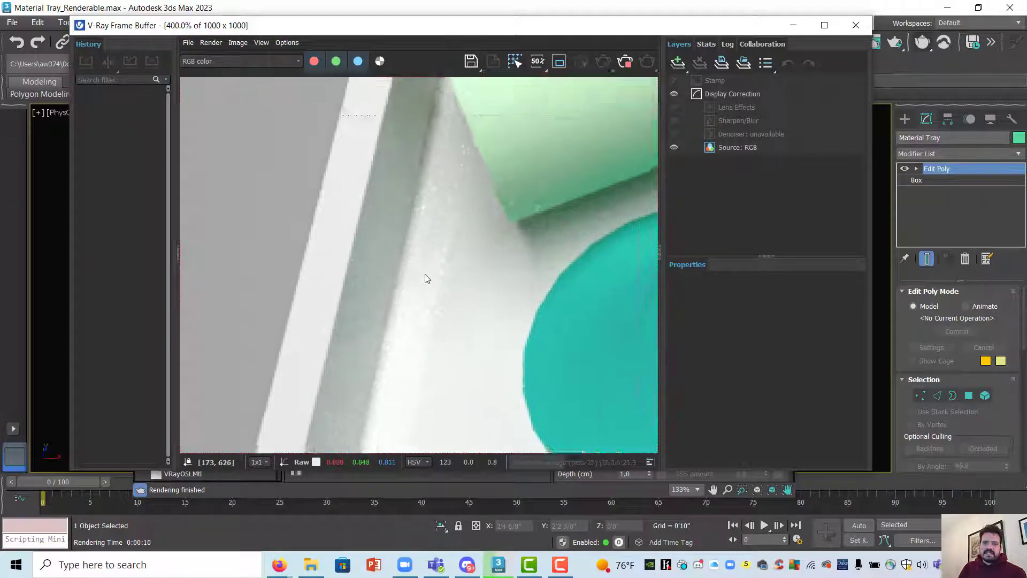
pyautogui.scroll(-2, 424, 278)
pyautogui.moveTo(402, 294); pyautogui.dragTo(337, 232, button='middle')
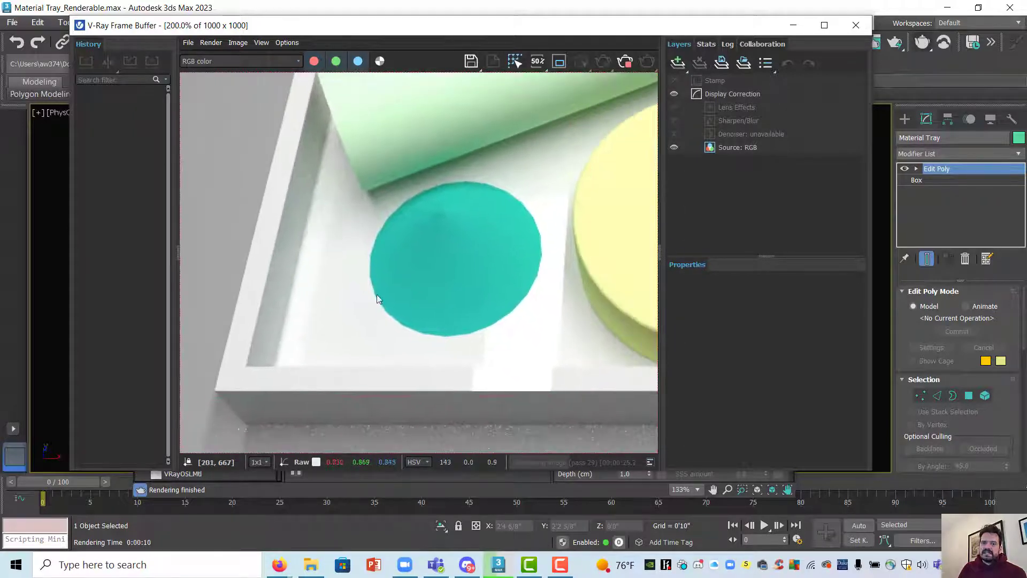
pyautogui.moveTo(376, 294); pyautogui.dragTo(298, 290, button='middle')
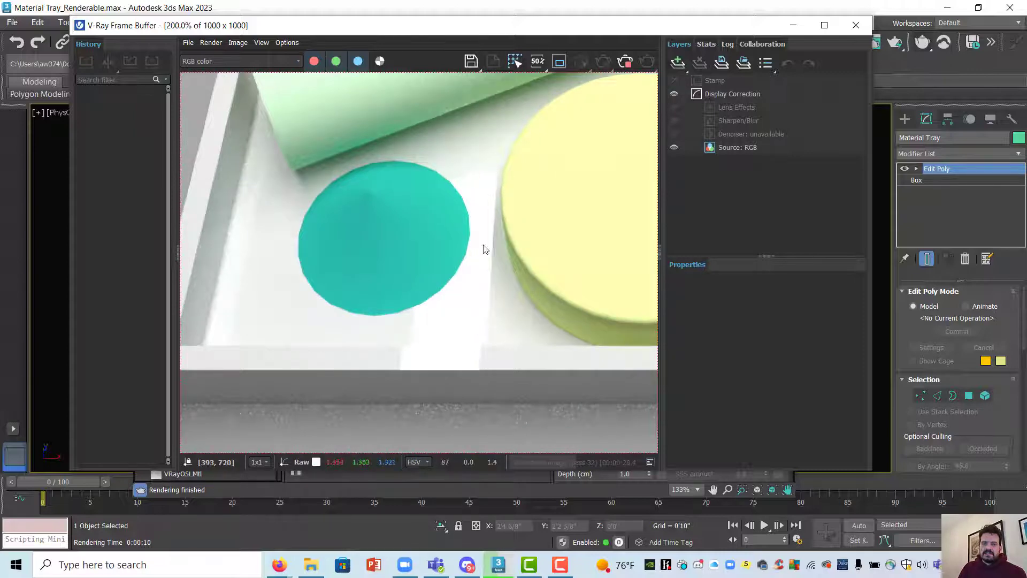
pyautogui.moveTo(443, 360); pyautogui.dragTo(454, 339, button='middle')
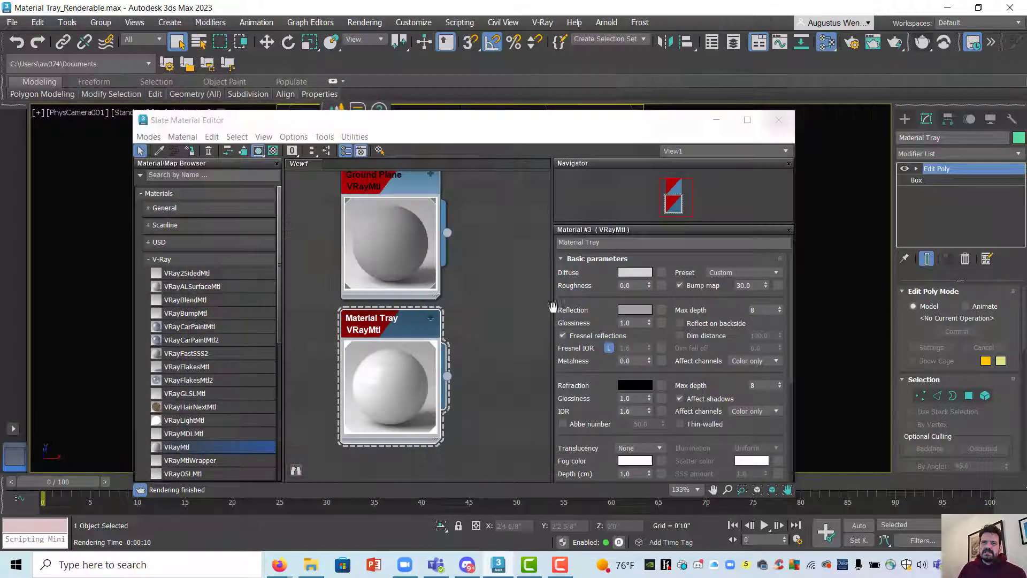
# - Close the render window and set Material Tray's reflection glossiness to 0.85
pyautogui.click(856, 23)
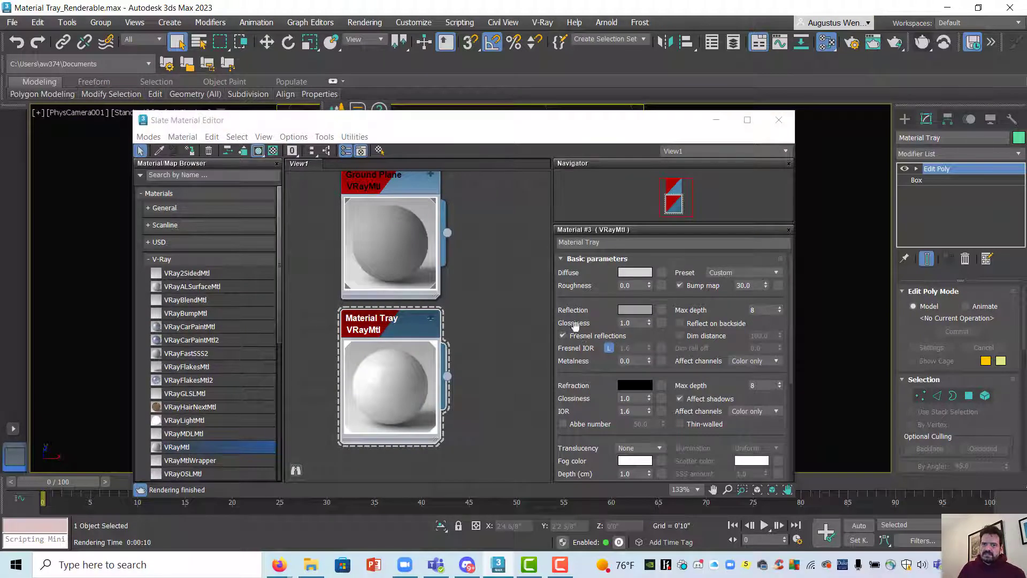
pyautogui.doubleClick(633, 323)
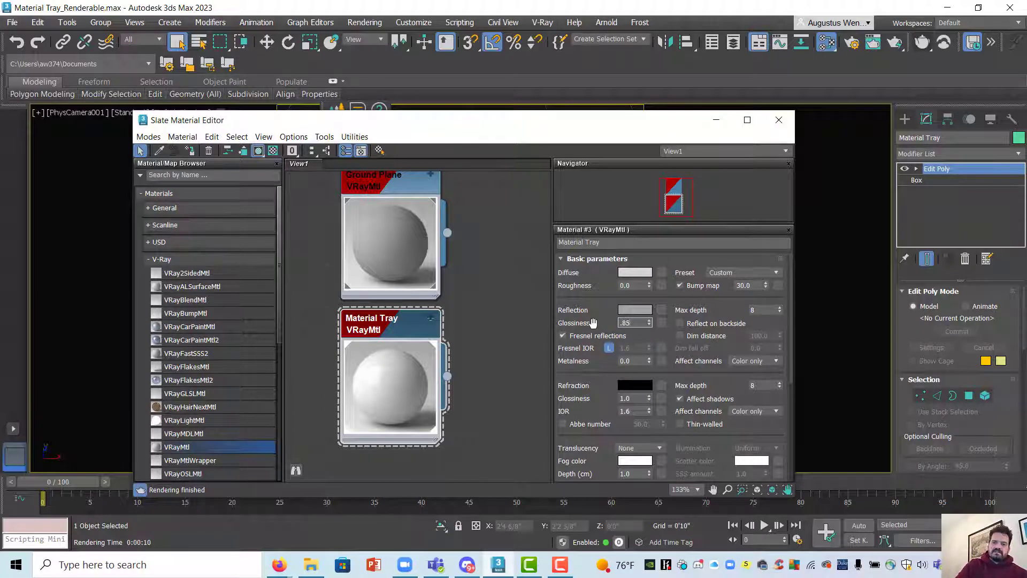
pyautogui.press('Return')
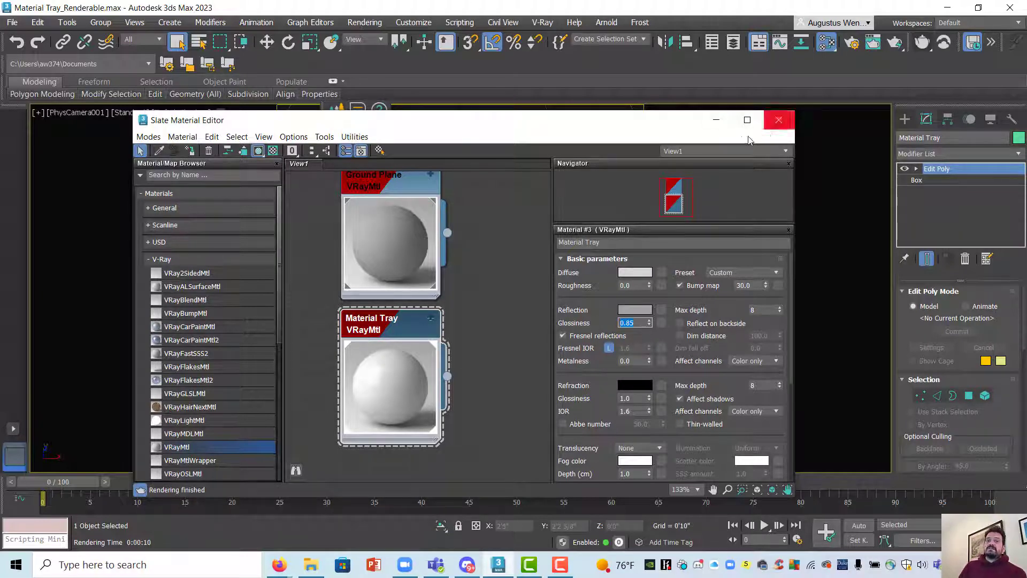
pyautogui.click(896, 43)
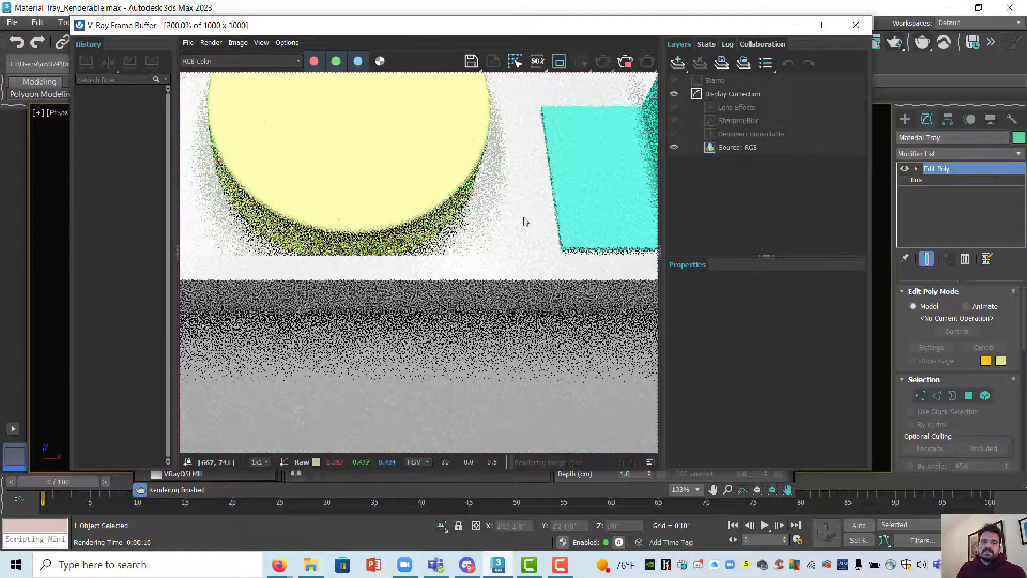
pyautogui.moveTo(495, 183); pyautogui.dragTo(454, 220, button='middle')
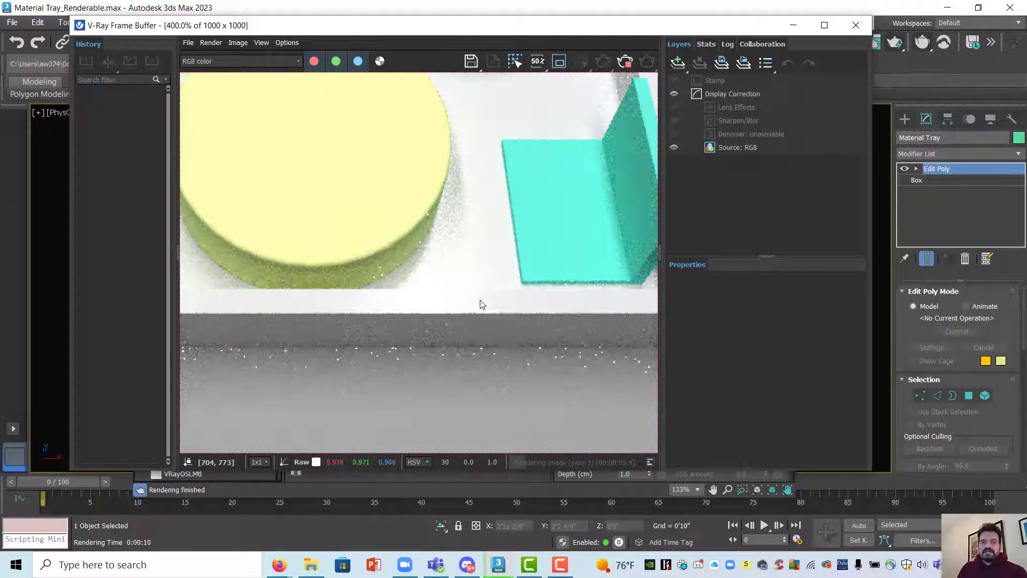
pyautogui.scroll(1, 471, 305)
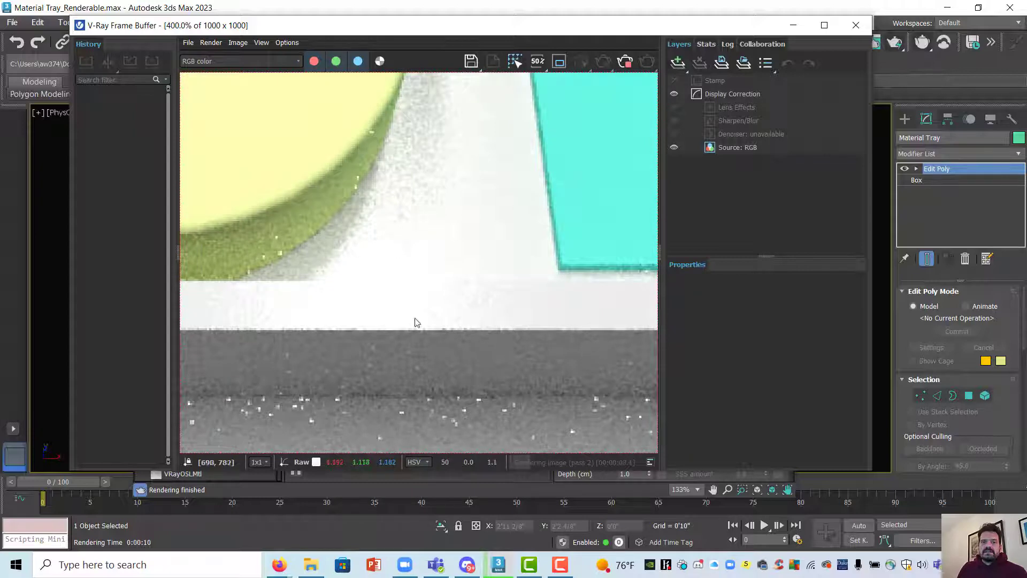
pyautogui.moveTo(423, 322); pyautogui.dragTo(431, 318, button='middle')
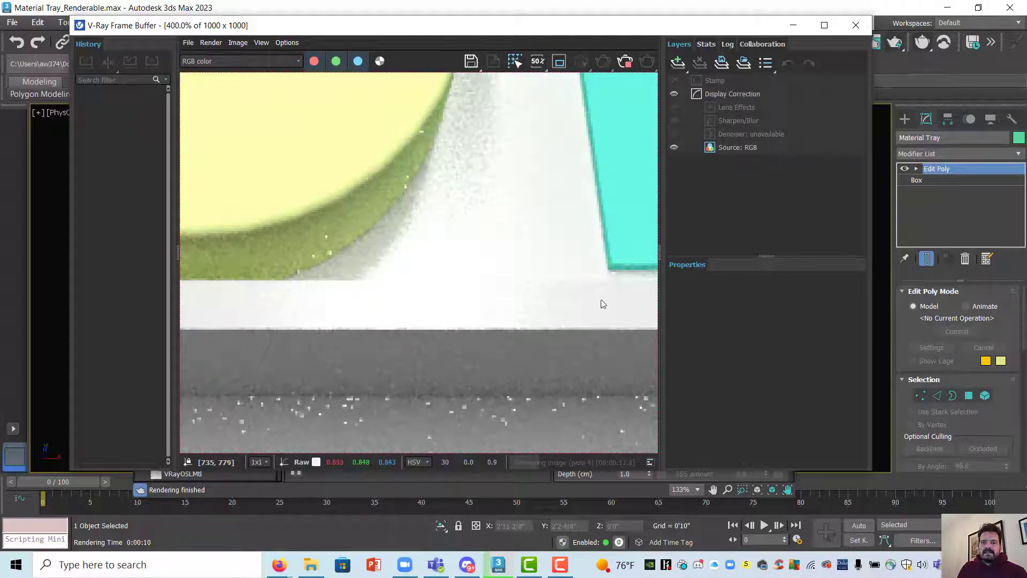
pyautogui.scroll(-2, 482, 308)
pyautogui.moveTo(474, 291); pyautogui.dragTo(420, 333, button='middle')
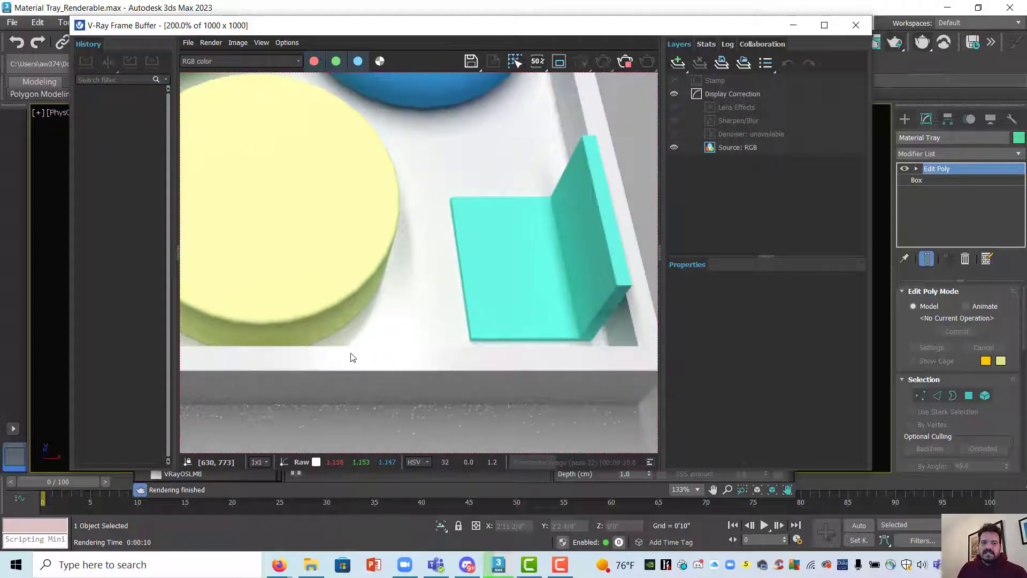
pyautogui.scroll(-3, 385, 343)
pyautogui.scroll(1, 444, 353)
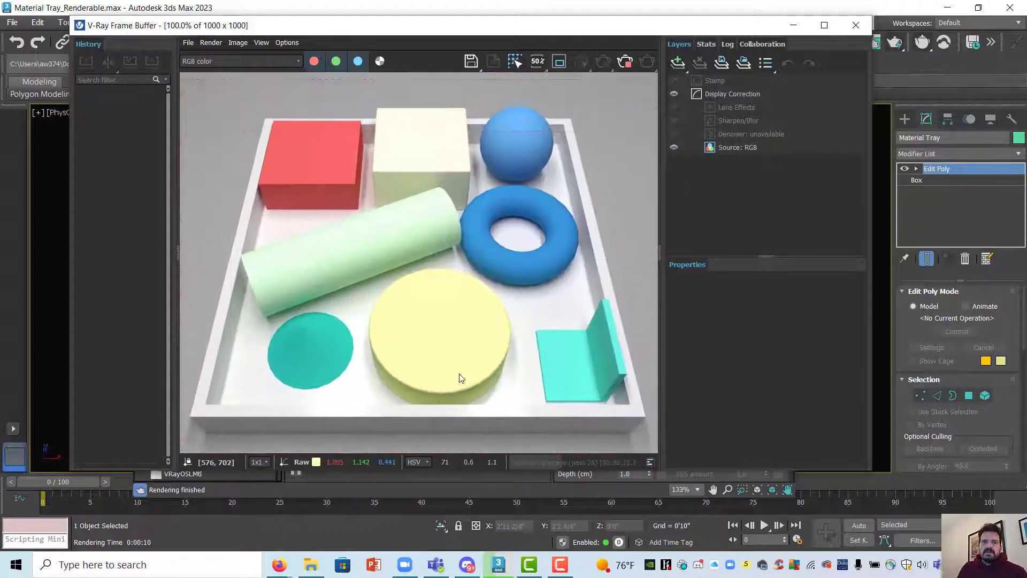
# - Close the render window and add a new VRayMtl node with a sphere preview to View1
pyautogui.click(855, 26)
pyautogui.moveTo(485, 121); pyautogui.dragTo(486, 35)
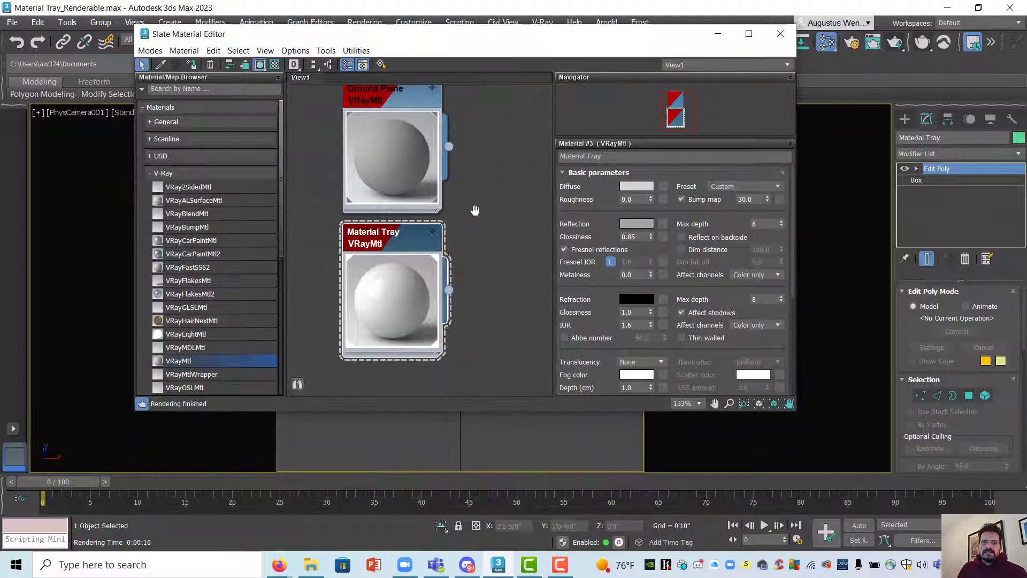
pyautogui.scroll(-1, 462, 229)
pyautogui.scroll(-1, 462, 229)
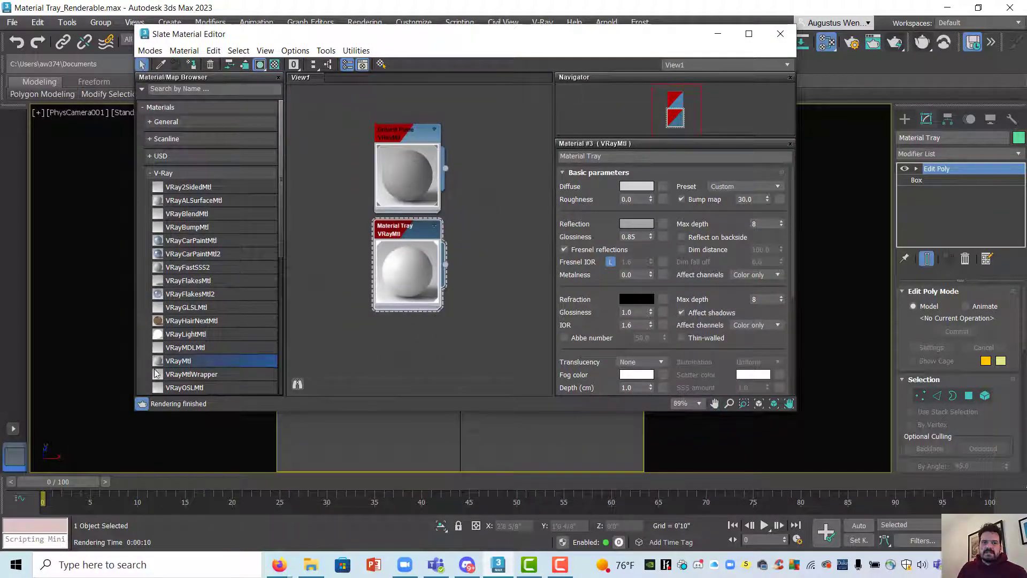
pyautogui.moveTo(365, 361); pyautogui.dragTo(365, 353)
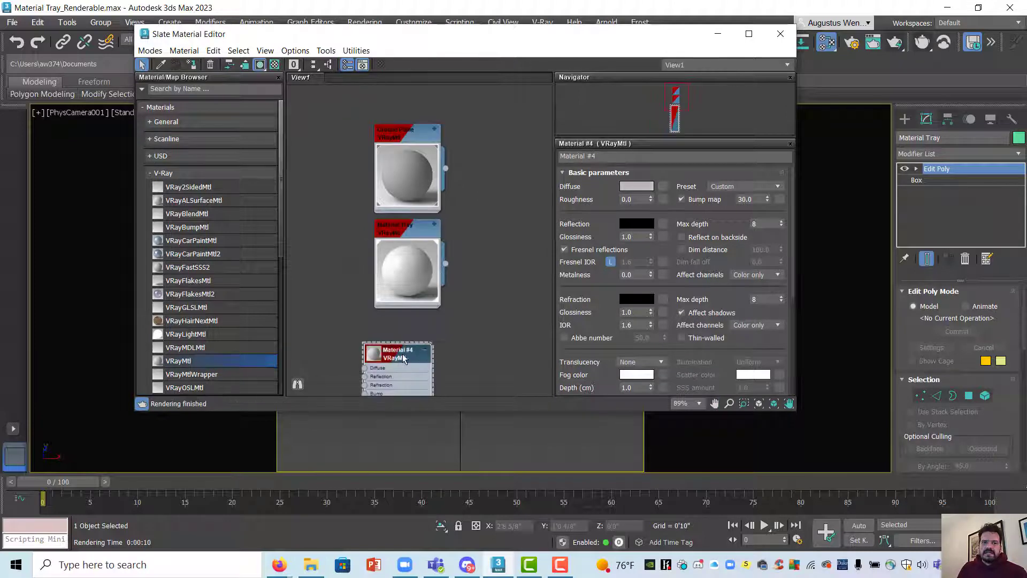
pyautogui.click(428, 354)
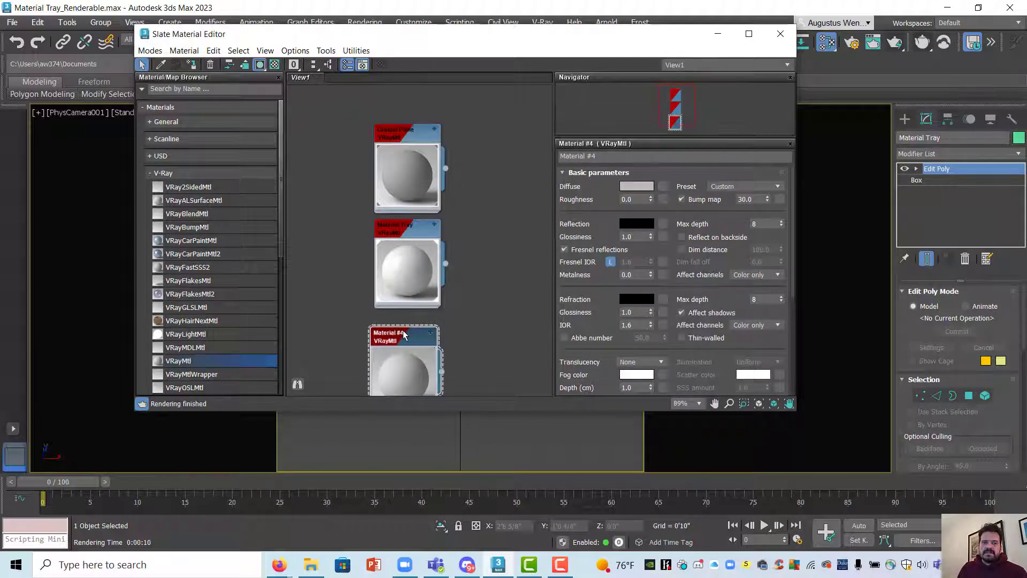
# - Rename the new material to 'Soft Brass'
pyautogui.click(615, 156)
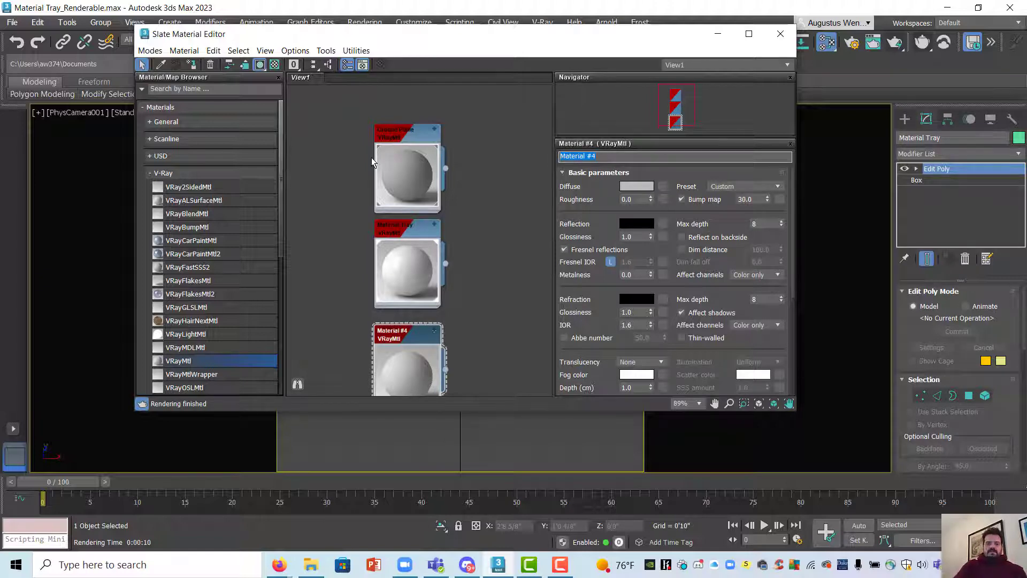
pyautogui.press('BackSpace')
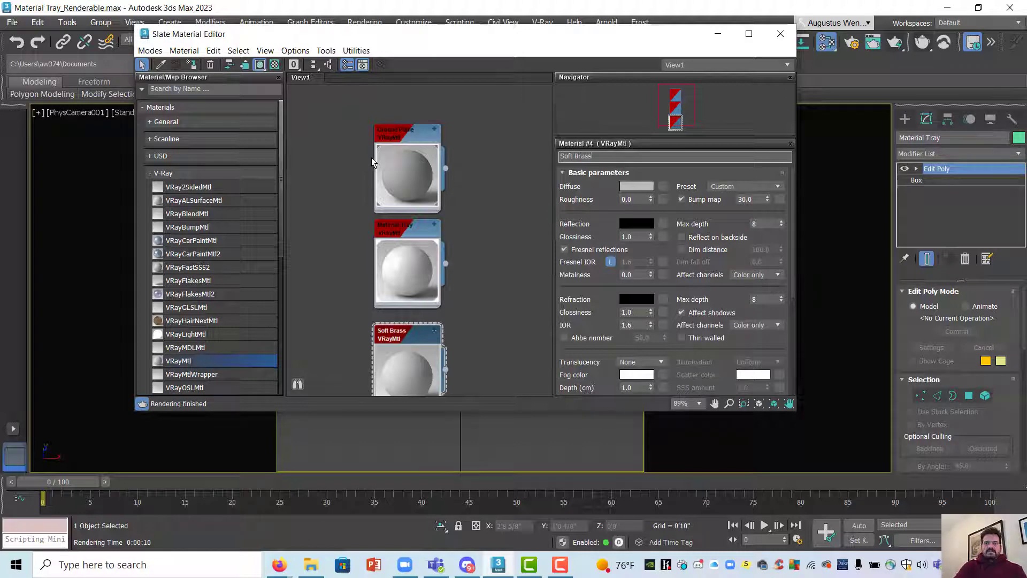
pyautogui.write('Soft Brass')
pyautogui.press('Return')
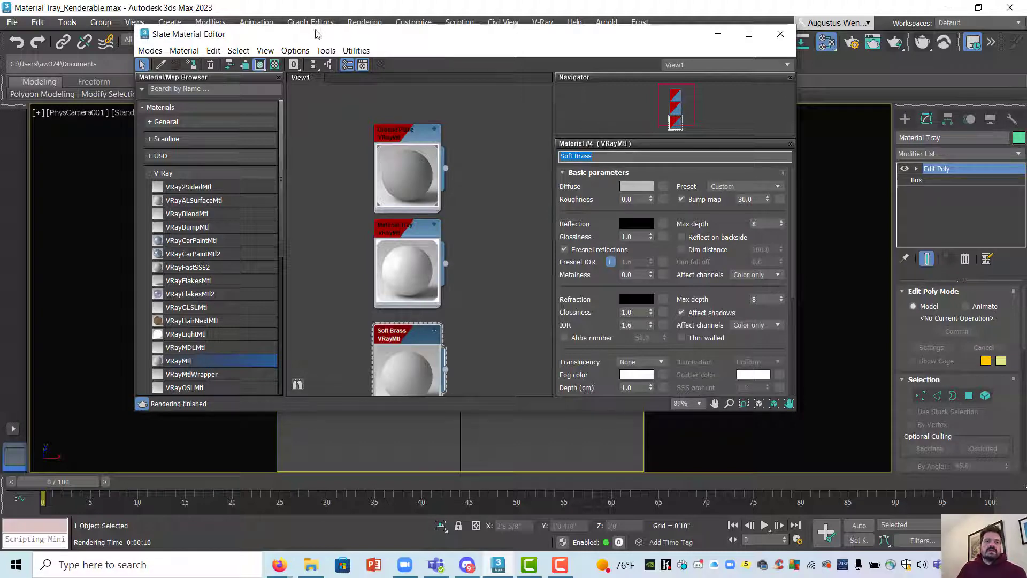
pyautogui.moveTo(315, 33); pyautogui.dragTo(525, 71)
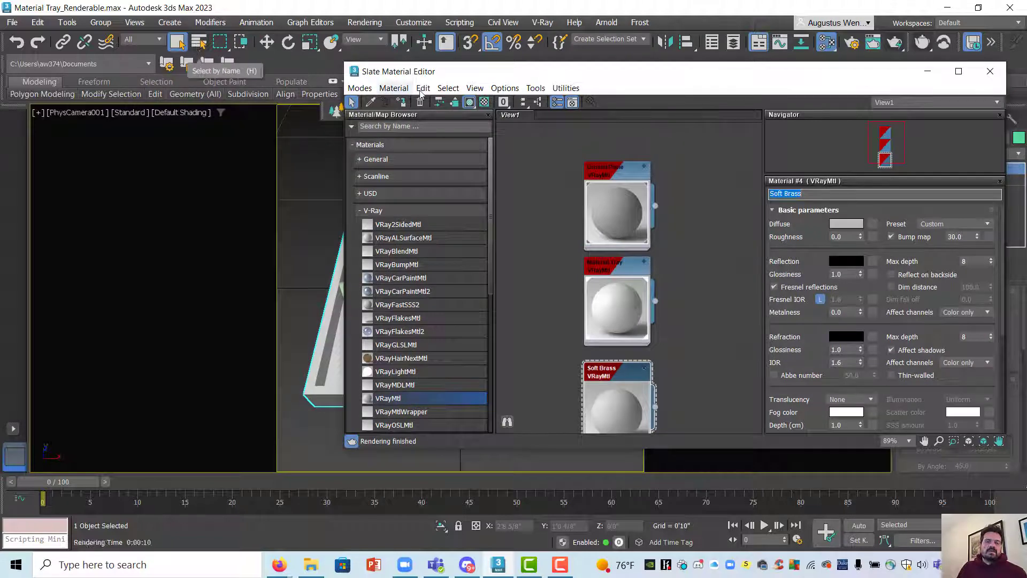
# - Select all eight tray shapes, from the red box to the teal box
pyautogui.moveTo(431, 75); pyautogui.dragTo(640, 90)
pyautogui.click(360, 224)
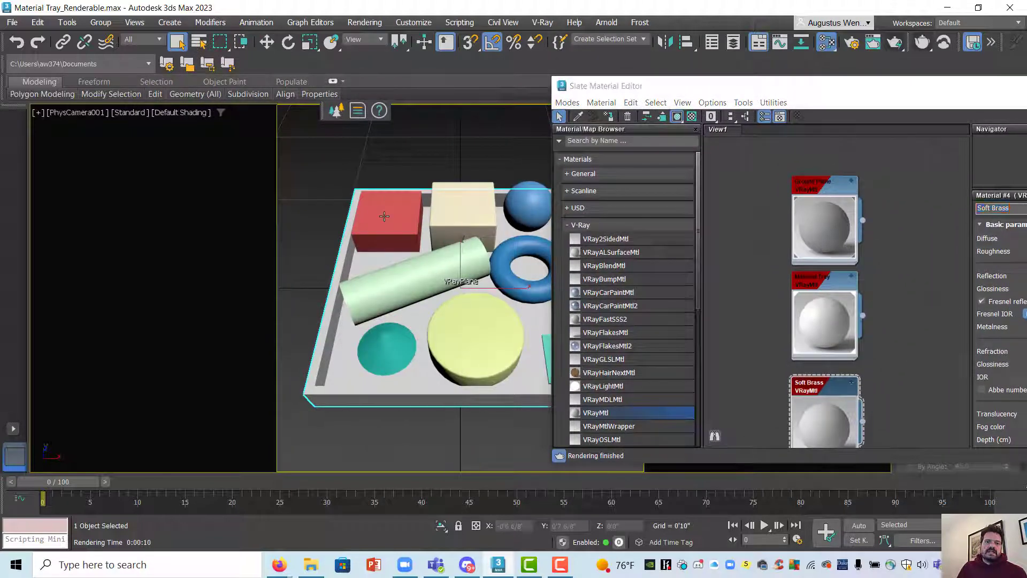
pyautogui.keyDown('ctrl'); pyautogui.click(389, 280); pyautogui.keyUp('ctrl')
pyautogui.keyDown('ctrl'); pyautogui.click(395, 342); pyautogui.keyUp('ctrl')
pyautogui.keyDown('ctrl'); pyautogui.click(469, 341); pyautogui.keyUp('ctrl')
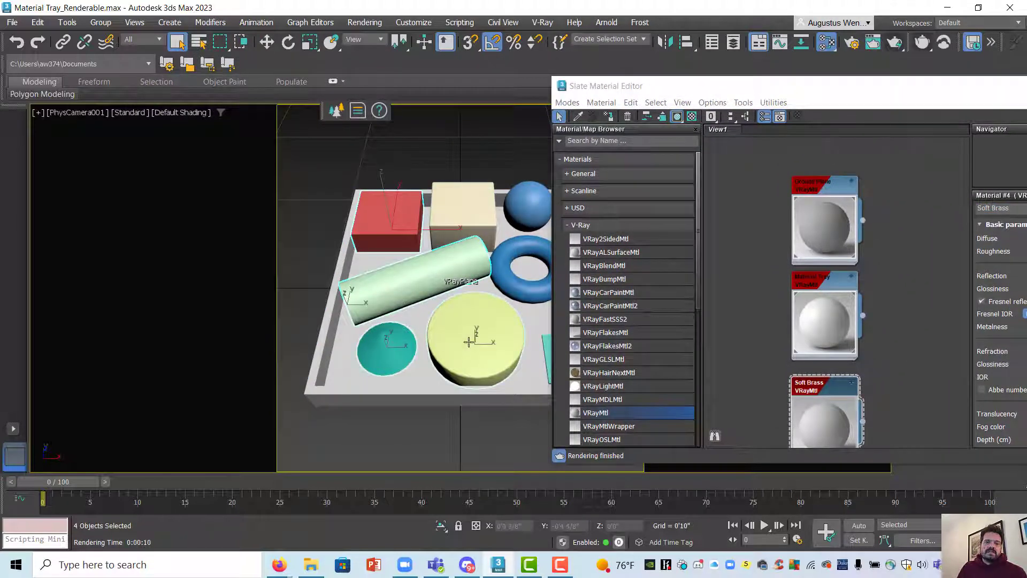
pyautogui.keyDown('ctrl'); pyautogui.click(513, 289); pyautogui.keyUp('ctrl')
pyautogui.keyDown('ctrl'); pyautogui.click(521, 217); pyautogui.keyUp('ctrl')
pyautogui.keyDown('ctrl'); pyautogui.click(463, 215); pyautogui.keyUp('ctrl')
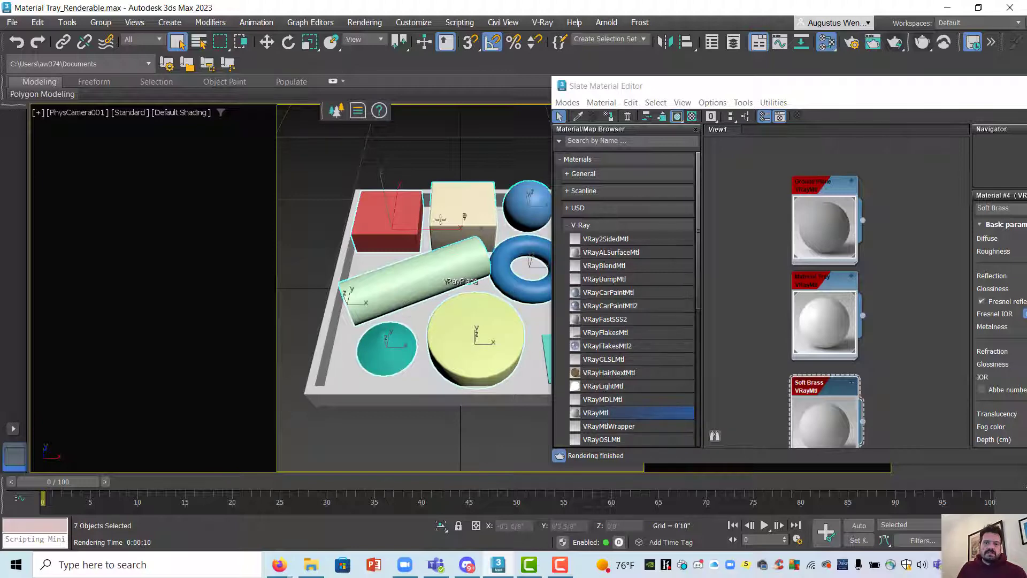
pyautogui.keyDown('ctrl'); pyautogui.click(543, 342); pyautogui.keyUp('ctrl')
# - Assign the Soft Brass material to the selected shapes
pyautogui.moveTo(633, 90); pyautogui.dragTo(299, 78)
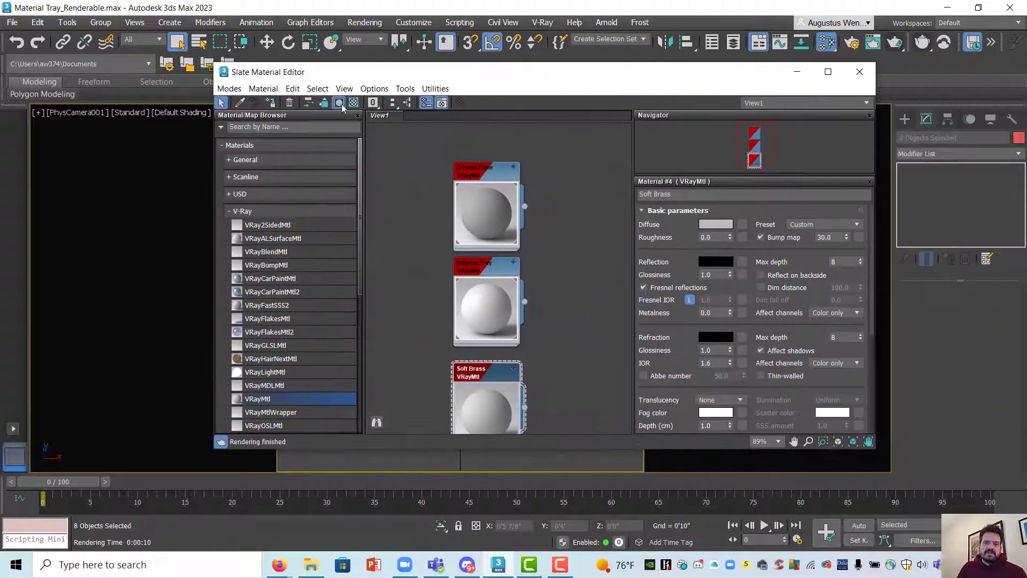
pyautogui.rightClick(494, 375)
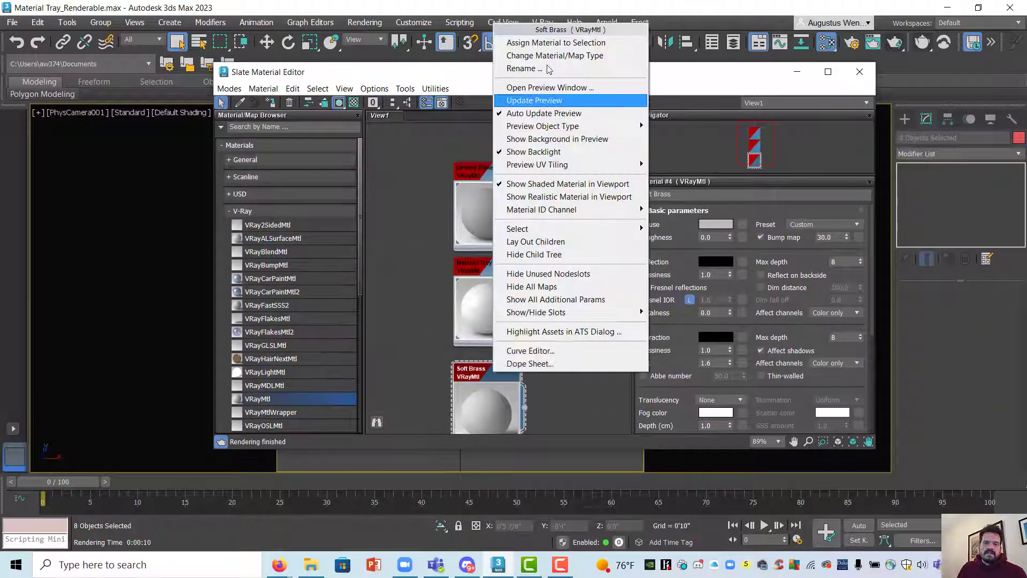
pyautogui.click(546, 49)
pyautogui.moveTo(488, 375); pyautogui.dragTo(488, 270, button='middle')
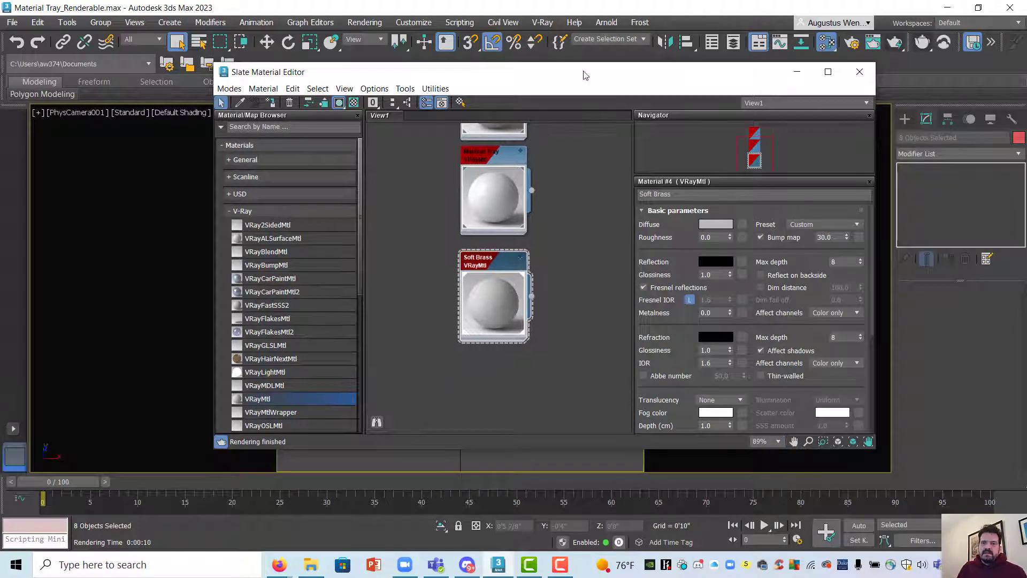
pyautogui.moveTo(585, 75); pyautogui.dragTo(439, 30)
# - Set the Soft Brass diffuse colour to black
pyautogui.moveTo(726, 407); pyautogui.dragTo(827, 458)
pyautogui.click(669, 184)
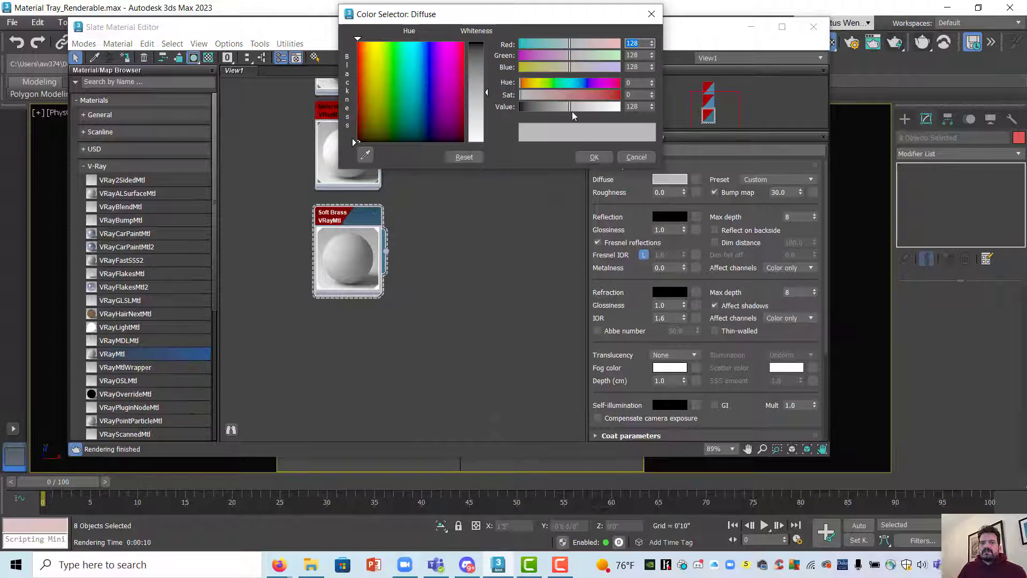
pyautogui.moveTo(569, 106); pyautogui.dragTo(520, 106)
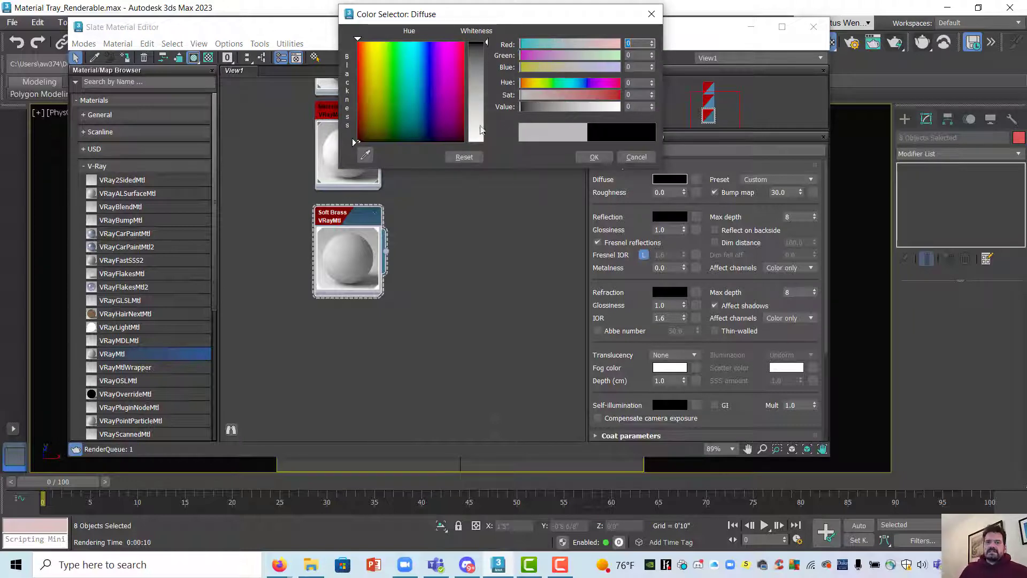
pyautogui.click(593, 157)
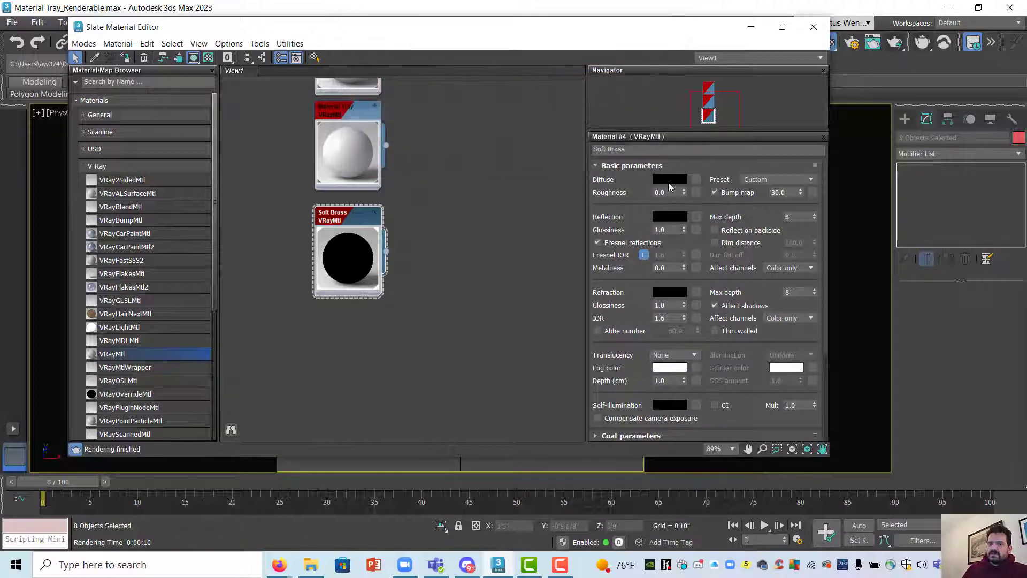
# - Set the reflection colour to a dark golden brass of about RGB 64, 39, 7
pyautogui.click(671, 218)
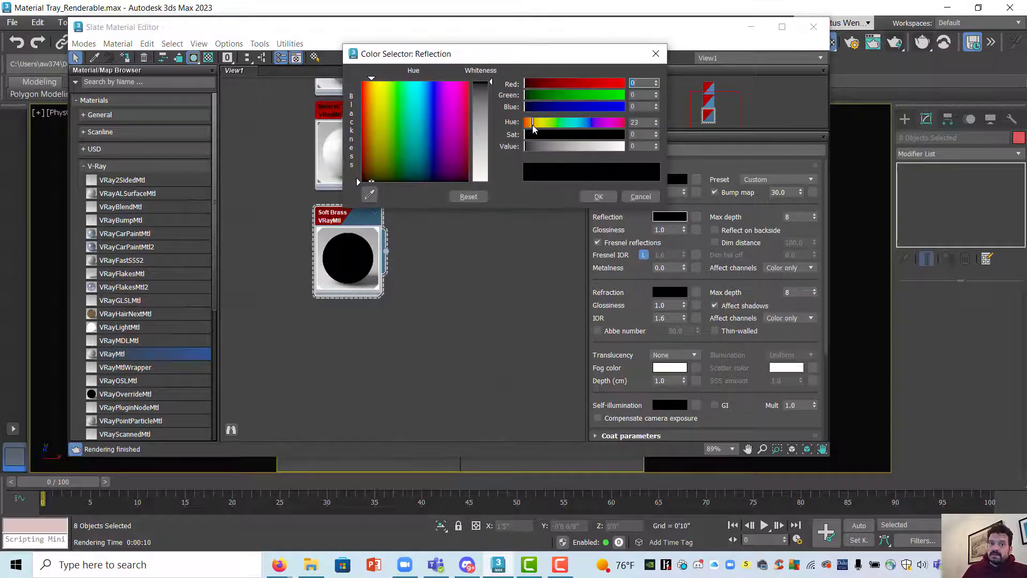
pyautogui.moveTo(530, 124); pyautogui.dragTo(611, 137)
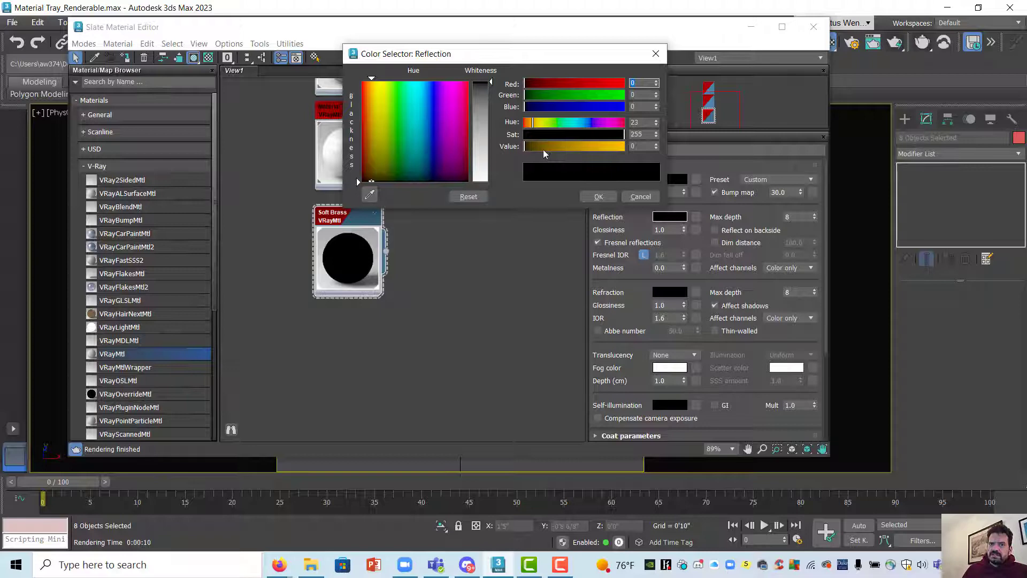
pyautogui.click(533, 147)
pyautogui.moveTo(534, 151)
pyautogui.mouseDown()
pyautogui.moveTo(619, 137)
pyautogui.moveTo(547, 146)
pyautogui.mouseUp()
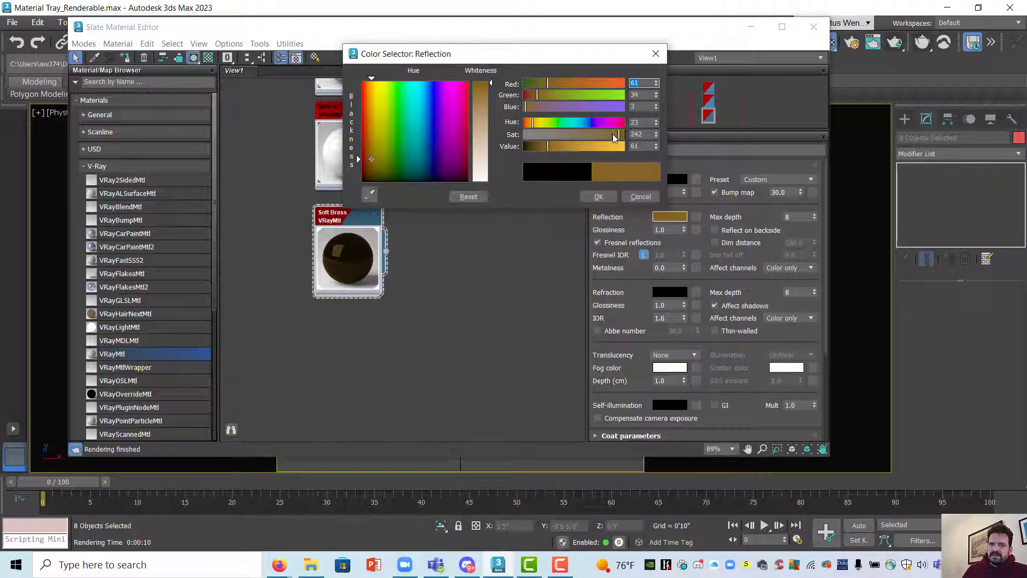
pyautogui.moveTo(612, 135)
pyautogui.mouseDown()
pyautogui.moveTo(604, 136)
pyautogui.moveTo(613, 134)
pyautogui.mouseUp()
pyautogui.moveTo(546, 146); pyautogui.dragTo(535, 127)
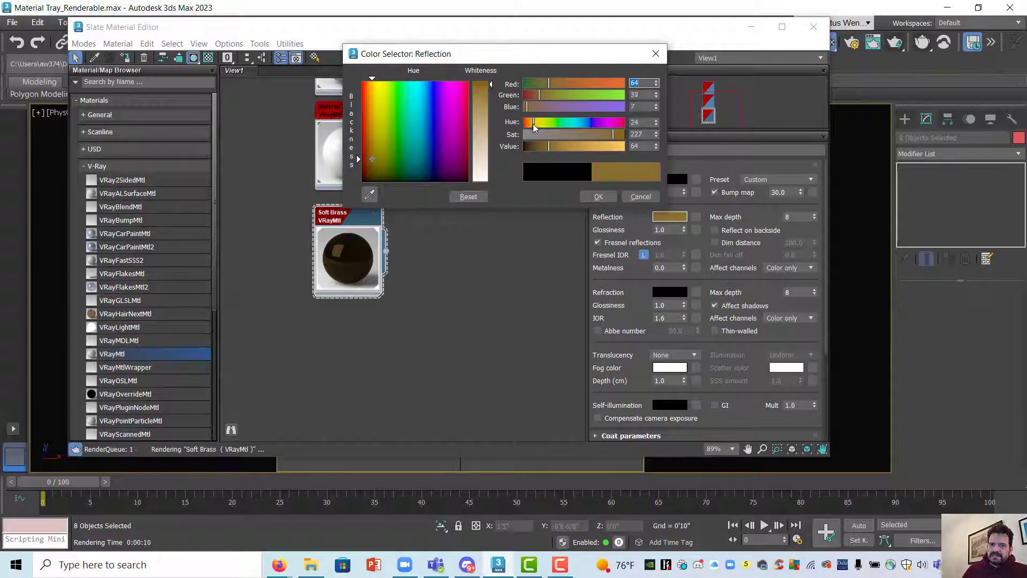
pyautogui.click(612, 197)
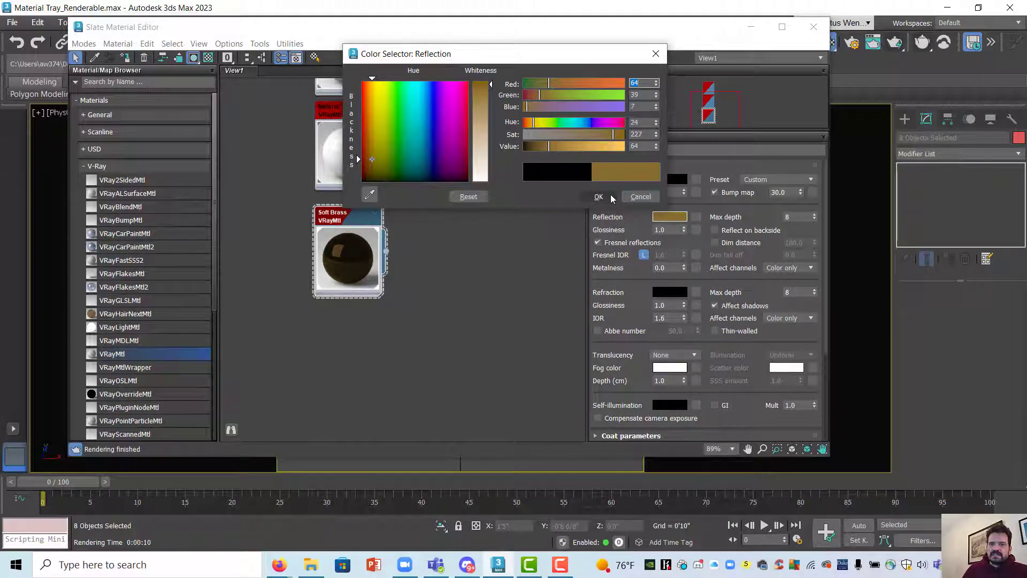
pyautogui.click(613, 198)
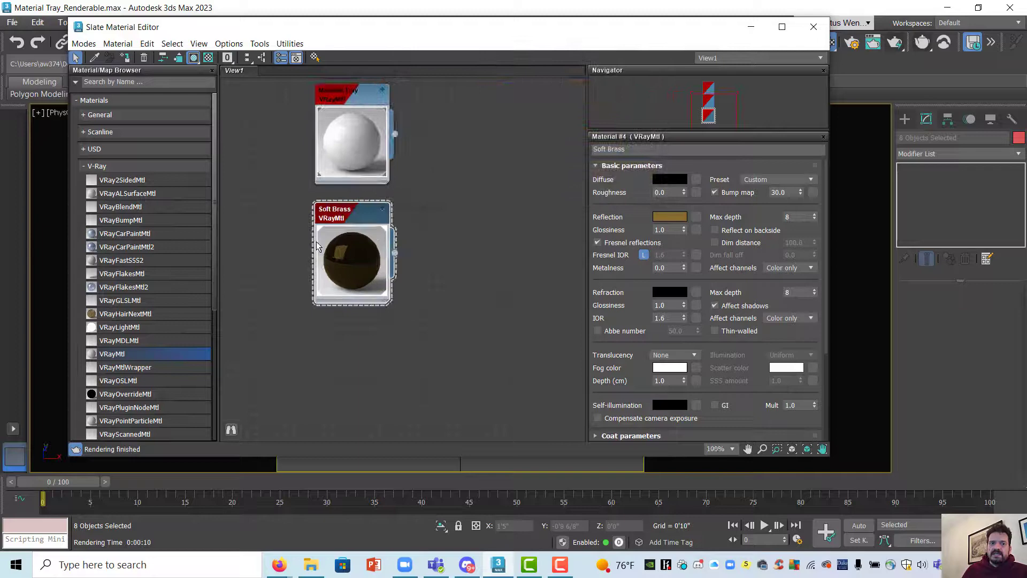
# - Turn off Fresnel reflections on the Soft Brass material
pyautogui.scroll(5, 357, 255)
pyautogui.moveTo(362, 258); pyautogui.dragTo(394, 270, button='middle')
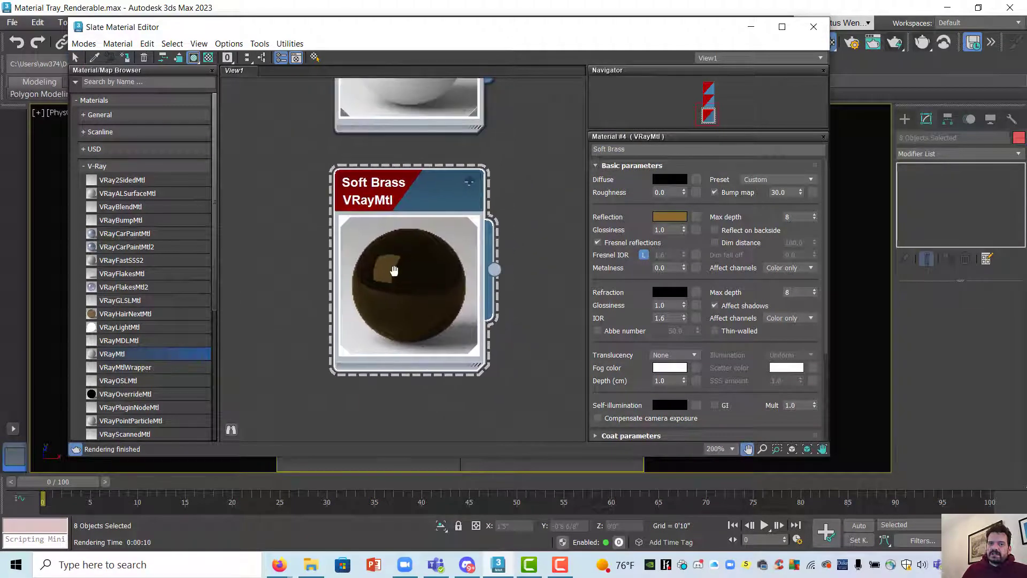
pyautogui.click(597, 243)
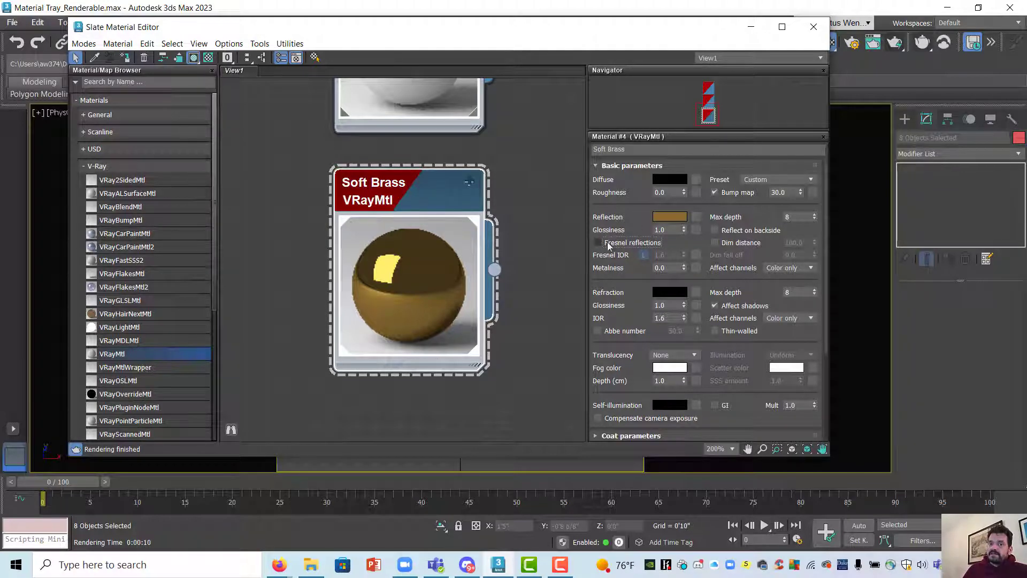
# - Brighten the reflection colour to about RGB 94, 58, 16
pyautogui.click(672, 218)
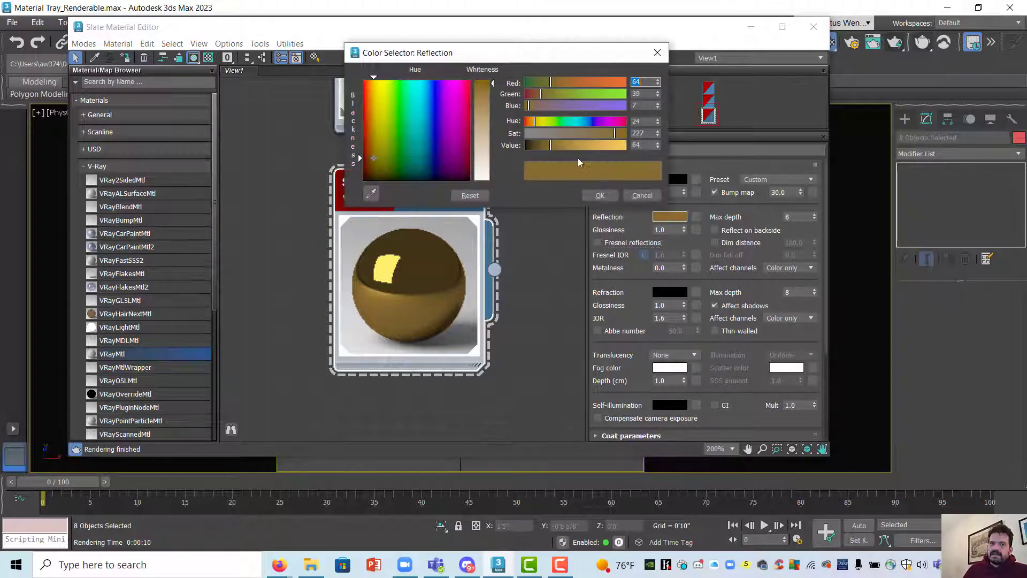
pyautogui.moveTo(567, 145); pyautogui.dragTo(561, 146)
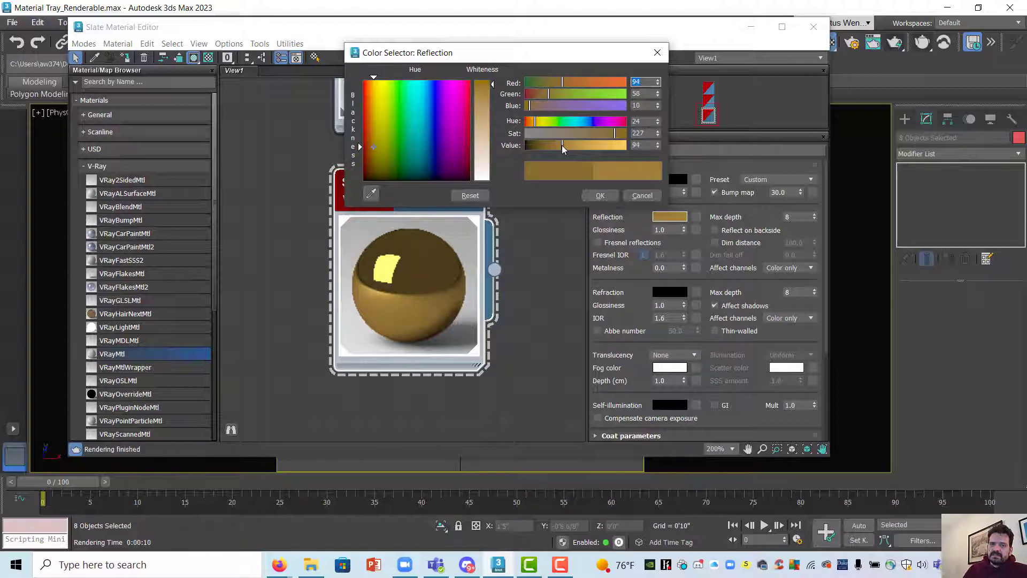
pyautogui.click(600, 195)
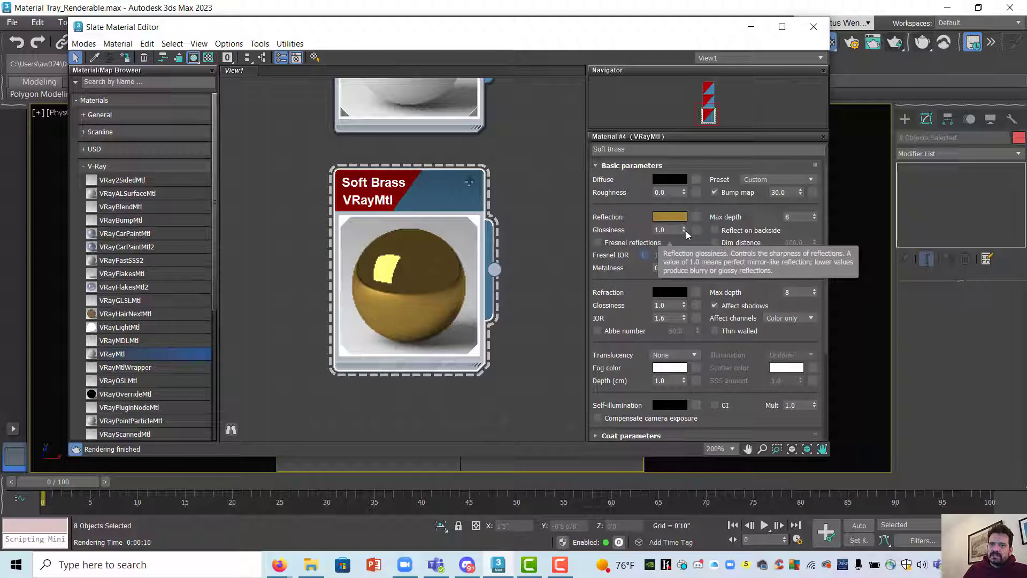
pyautogui.moveTo(745, 24); pyautogui.dragTo(758, 67)
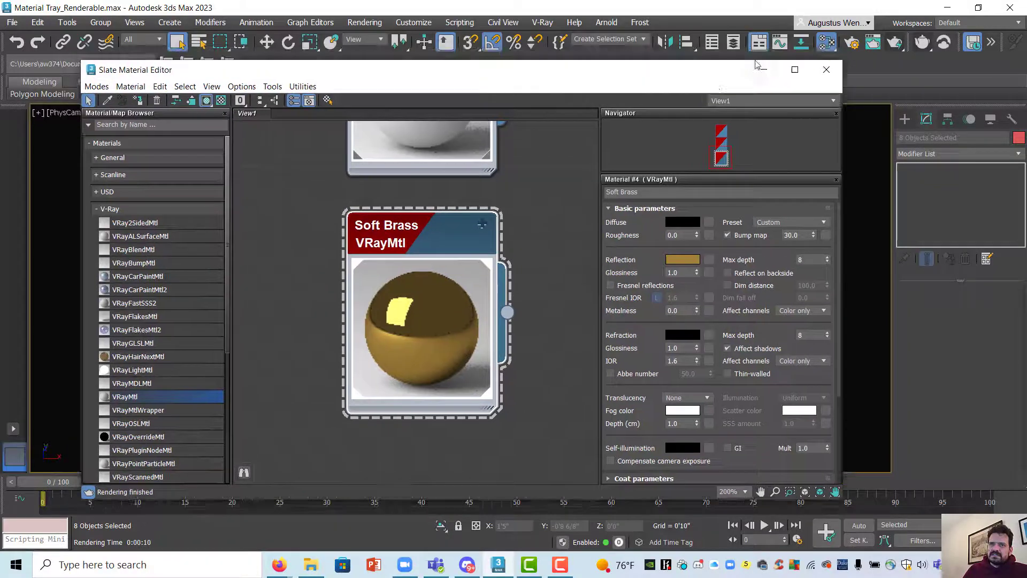
# - Render the tray scene into the V-Ray Frame Buffer
pyautogui.click(894, 46)
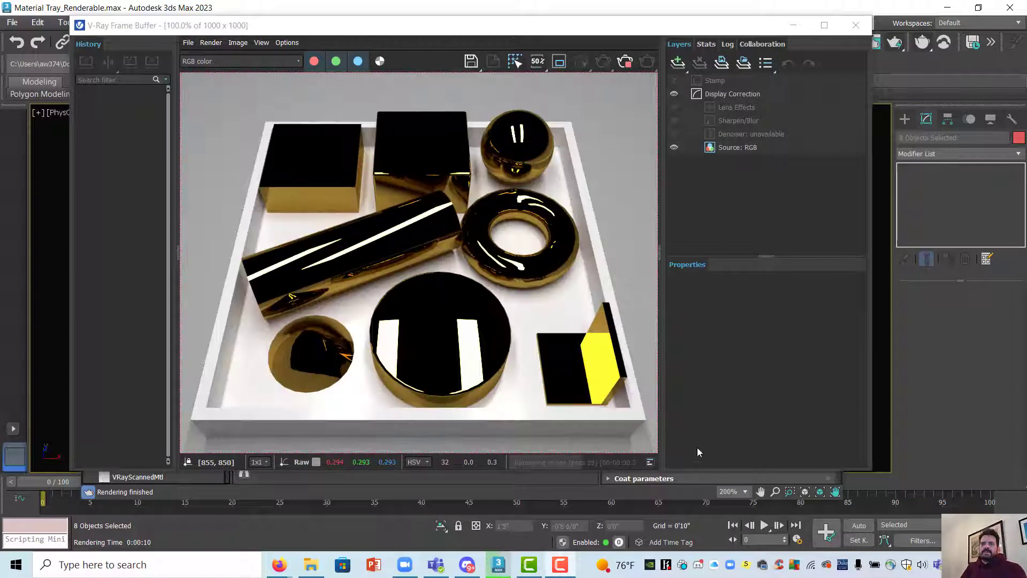
pyautogui.click(326, 212)
pyautogui.scroll(1, 353, 152)
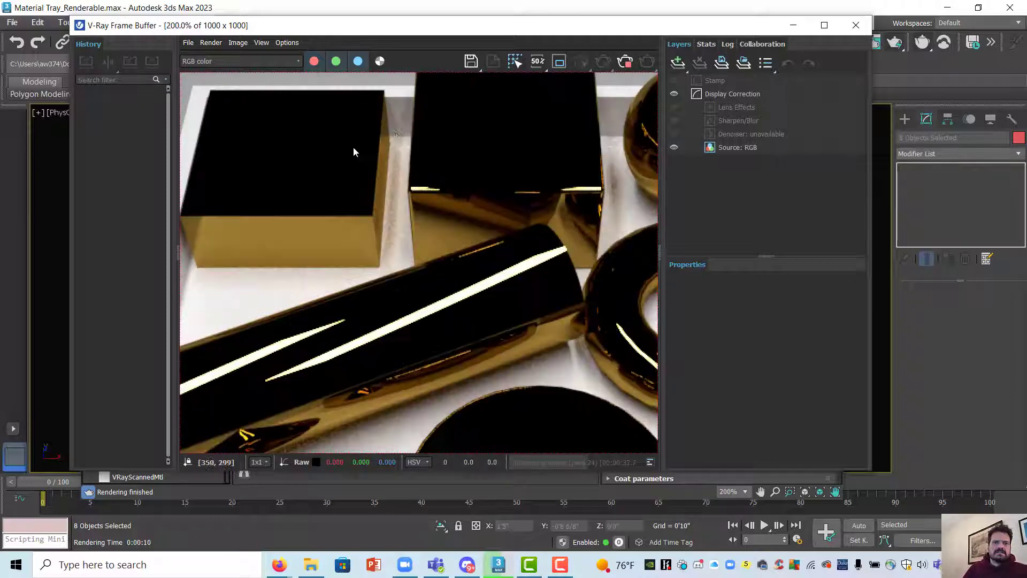
pyautogui.scroll(1, 424, 149)
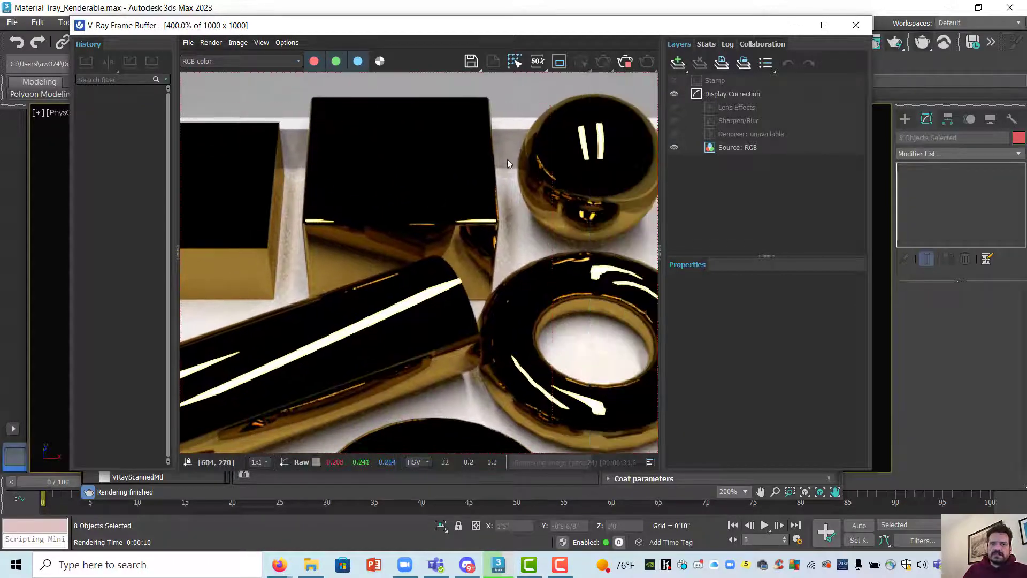
# - Zoom and pan around the render until the whole tray is in view
pyautogui.scroll(1, 507, 158)
pyautogui.scroll(-1, 470, 169)
pyautogui.scroll(-1, 498, 271)
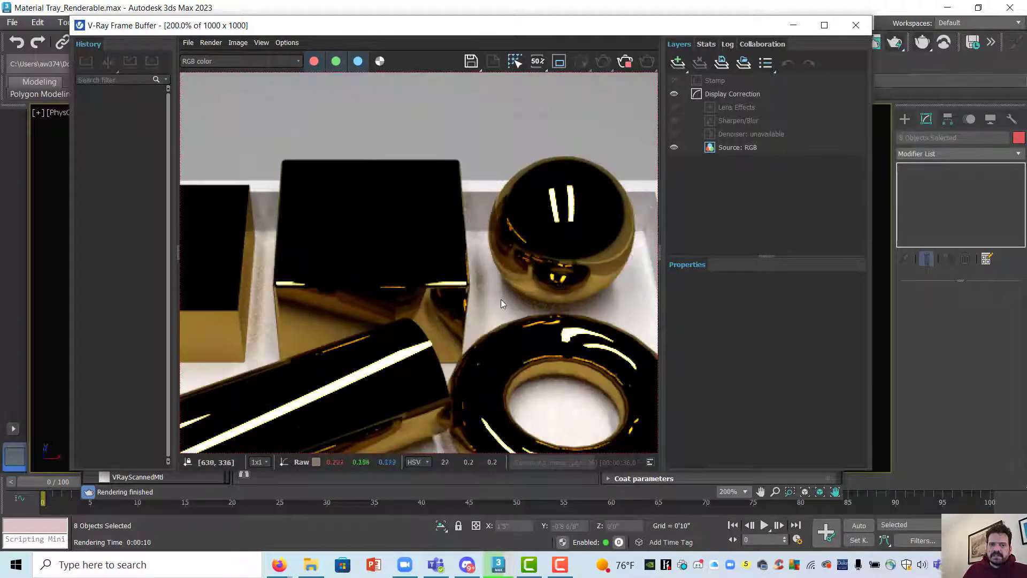
pyautogui.scroll(-2, 501, 303)
pyautogui.scroll(1, 501, 300)
pyautogui.moveTo(497, 235); pyautogui.dragTo(474, 182, button='middle')
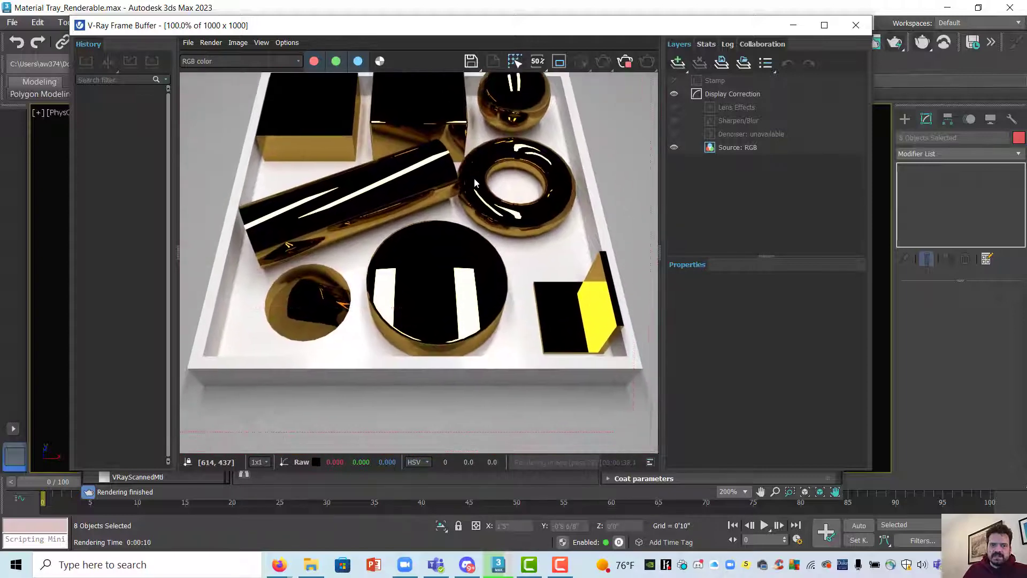
pyautogui.scroll(-2, 472, 192)
pyautogui.scroll(1, 495, 179)
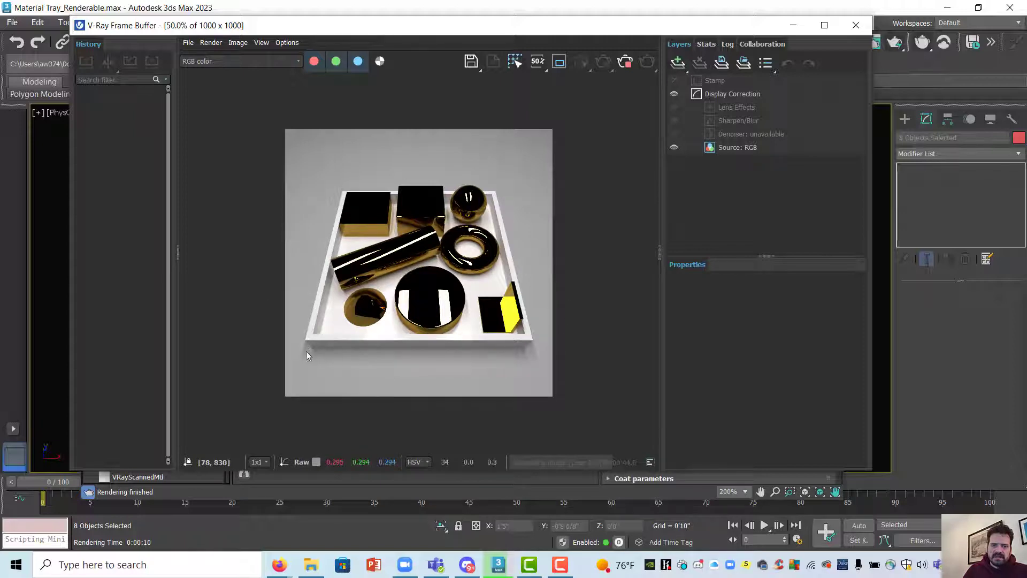
pyautogui.scroll(1, 319, 332)
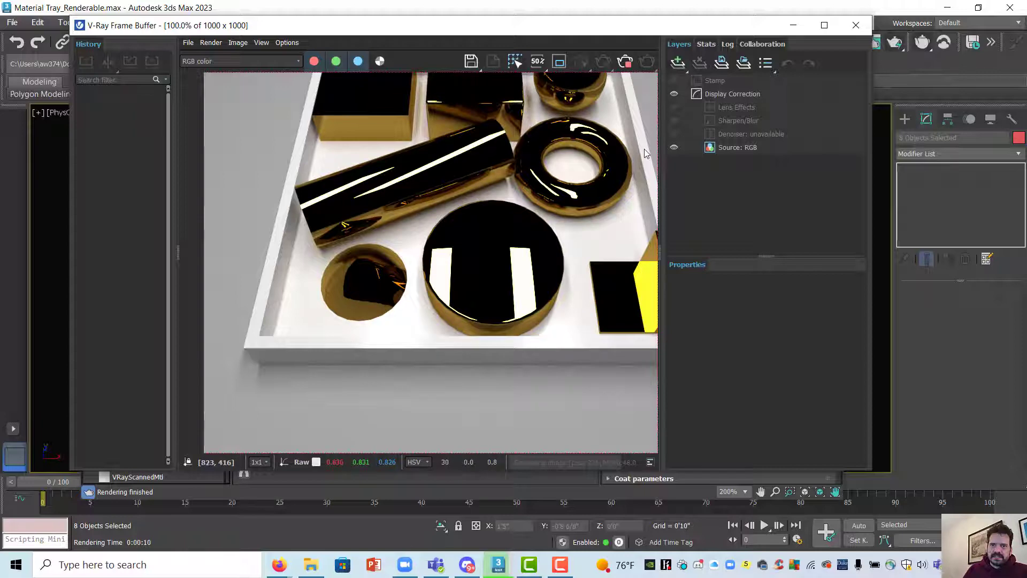
pyautogui.moveTo(588, 93); pyautogui.dragTo(519, 150, button='middle')
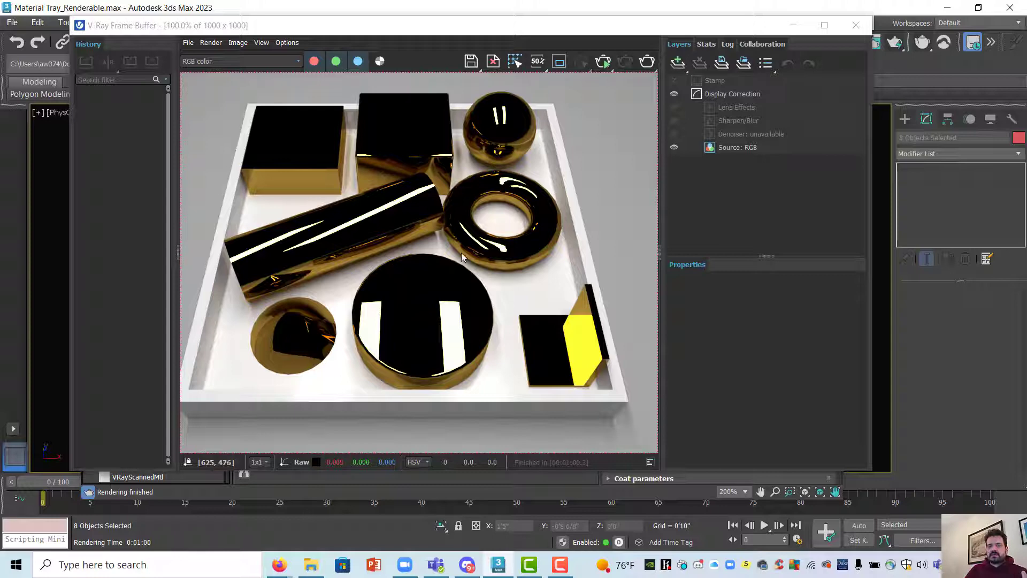
pyautogui.scroll(4, 444, 206)
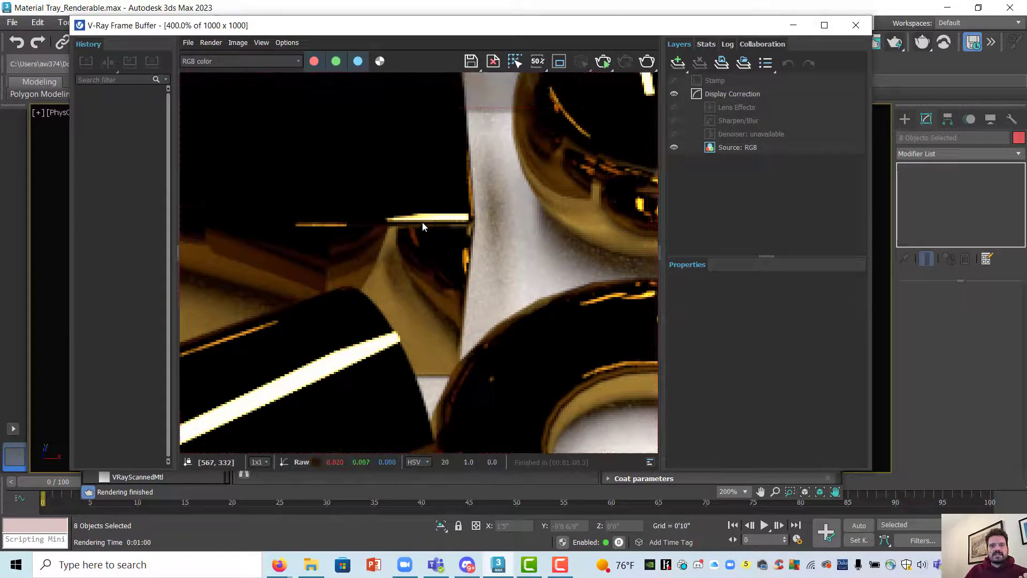
pyautogui.moveTo(435, 215); pyautogui.dragTo(318, 262, button='middle')
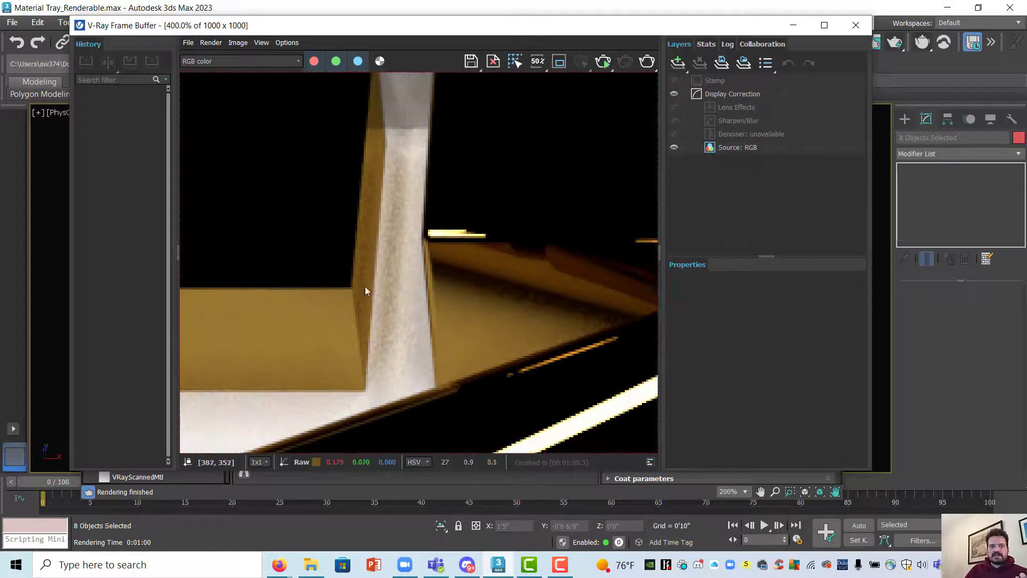
pyautogui.scroll(-2, 365, 287)
pyautogui.moveTo(470, 267); pyautogui.dragTo(385, 230, button='middle')
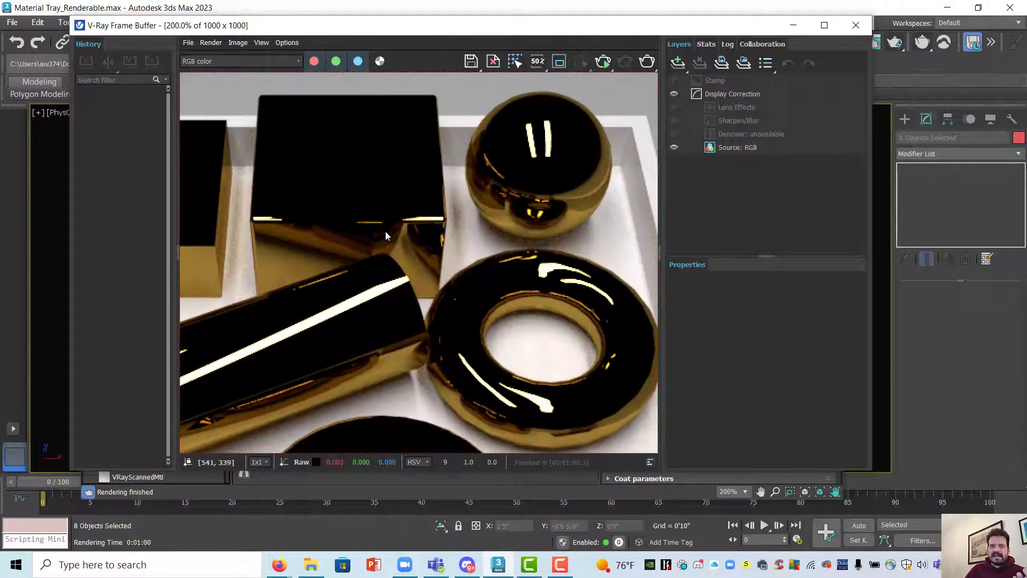
pyautogui.scroll(-1, 385, 230)
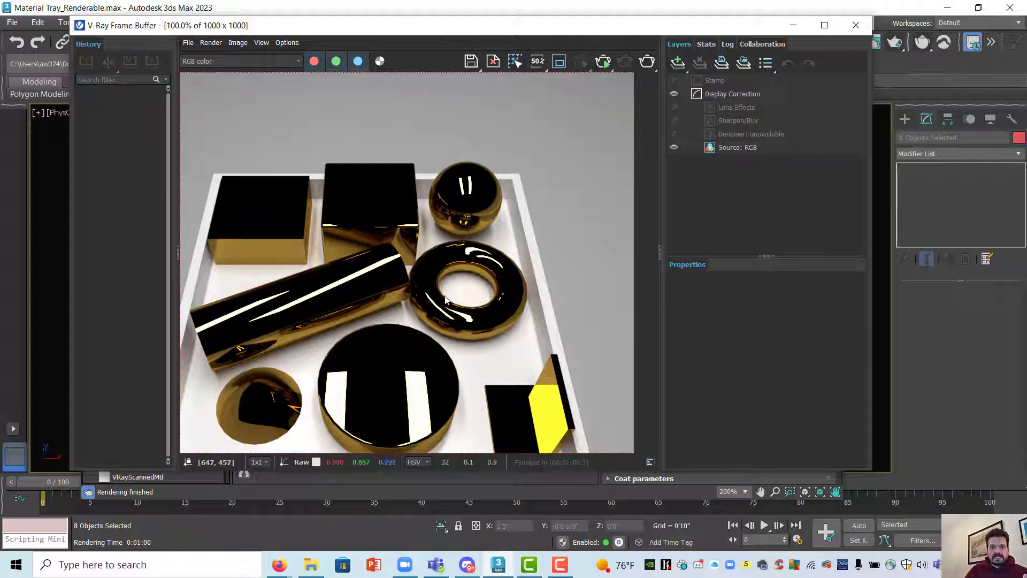
pyautogui.moveTo(446, 298); pyautogui.dragTo(469, 202, button='middle')
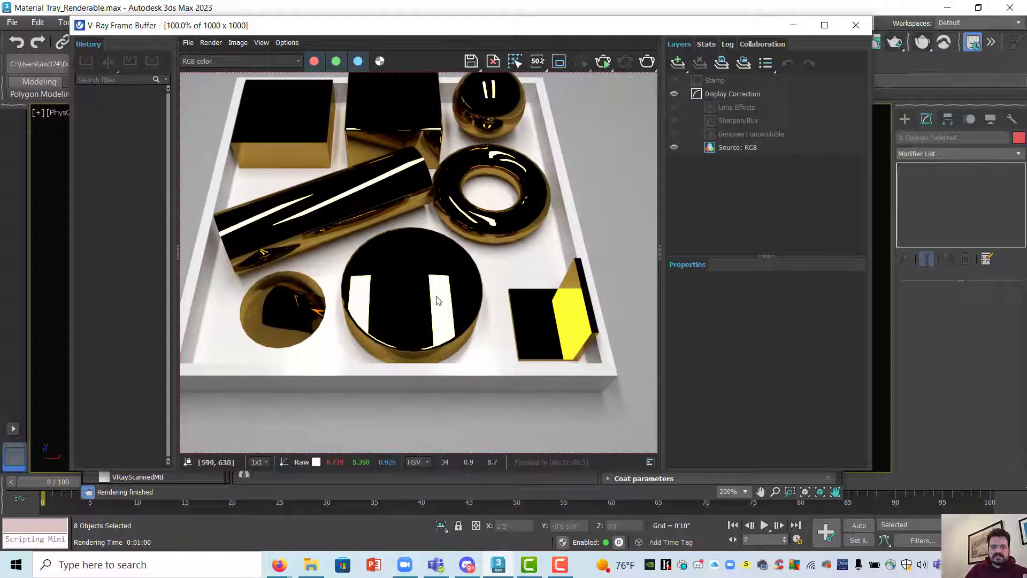
pyautogui.scroll(2, 257, 255)
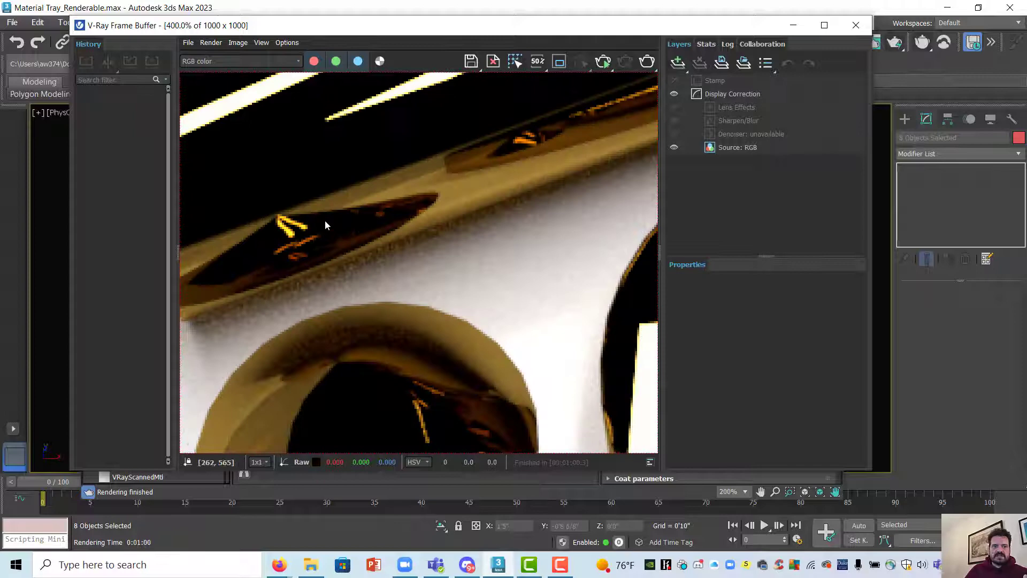
pyautogui.moveTo(483, 177); pyautogui.dragTo(331, 275, button='middle')
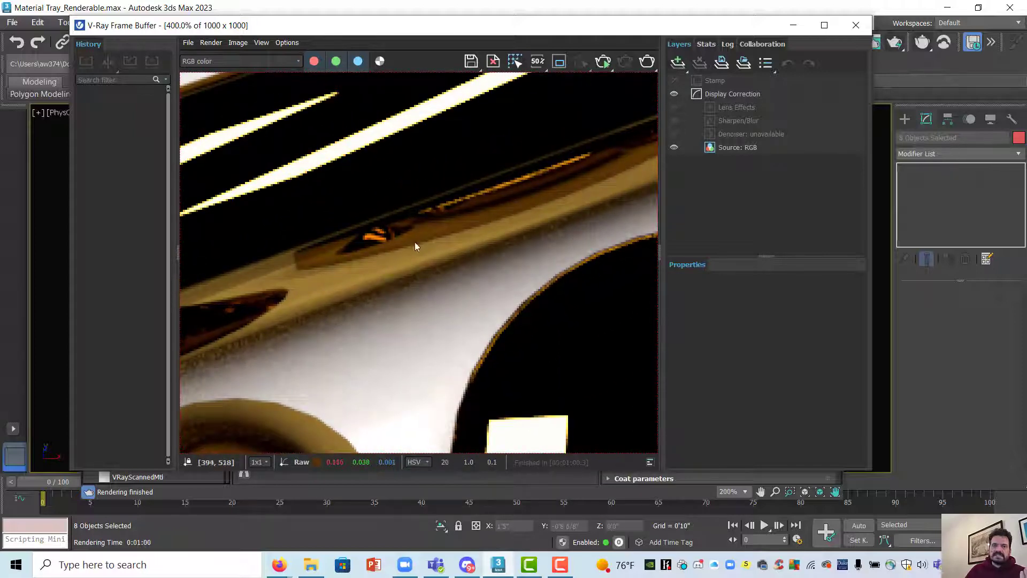
pyautogui.moveTo(411, 232); pyautogui.dragTo(493, 187, button='middle')
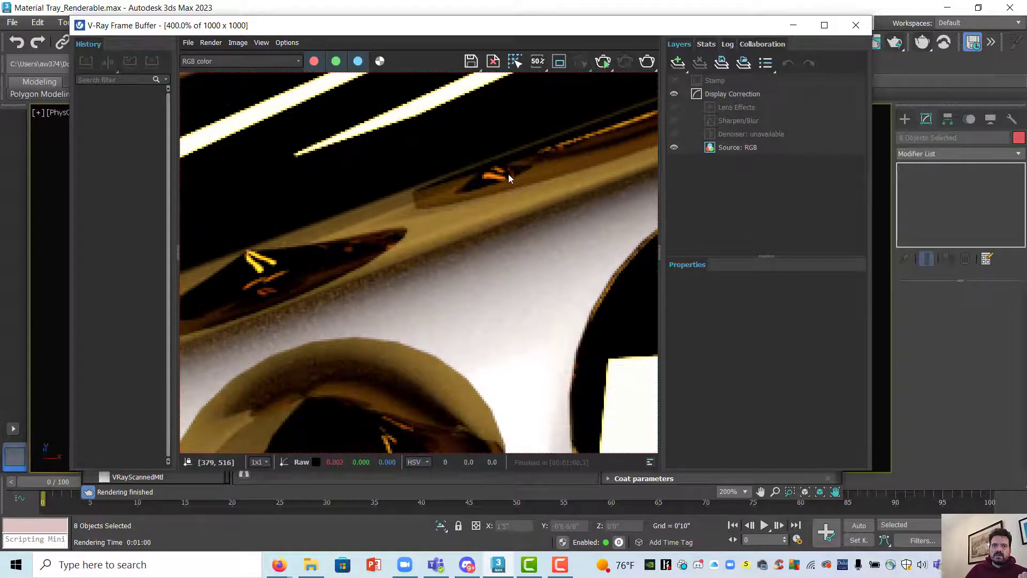
pyautogui.scroll(-2, 482, 182)
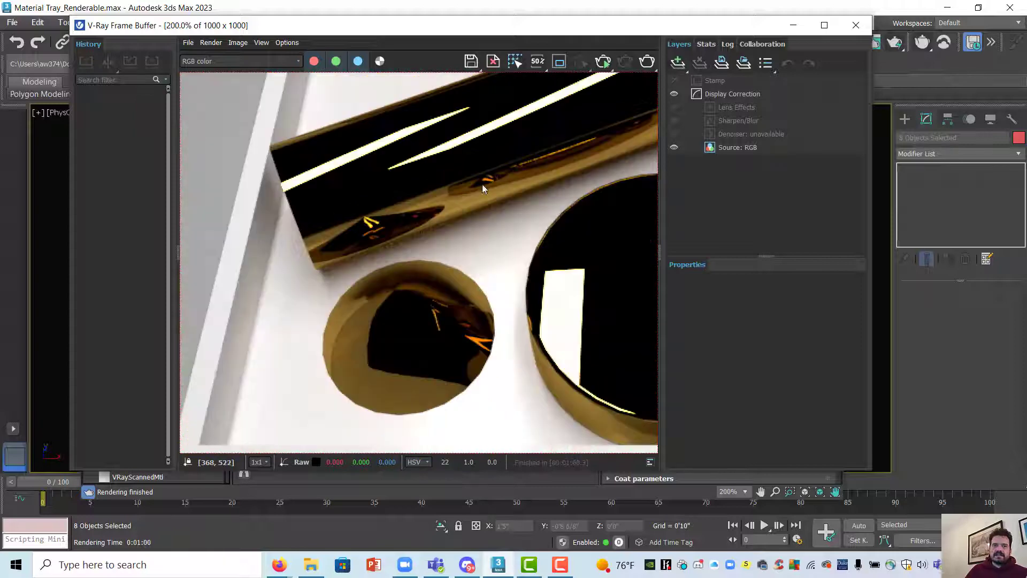
pyautogui.moveTo(482, 184); pyautogui.dragTo(405, 209, button='middle')
pyautogui.scroll(-1, 484, 221)
pyautogui.moveTo(484, 222); pyautogui.dragTo(462, 261, button='middle')
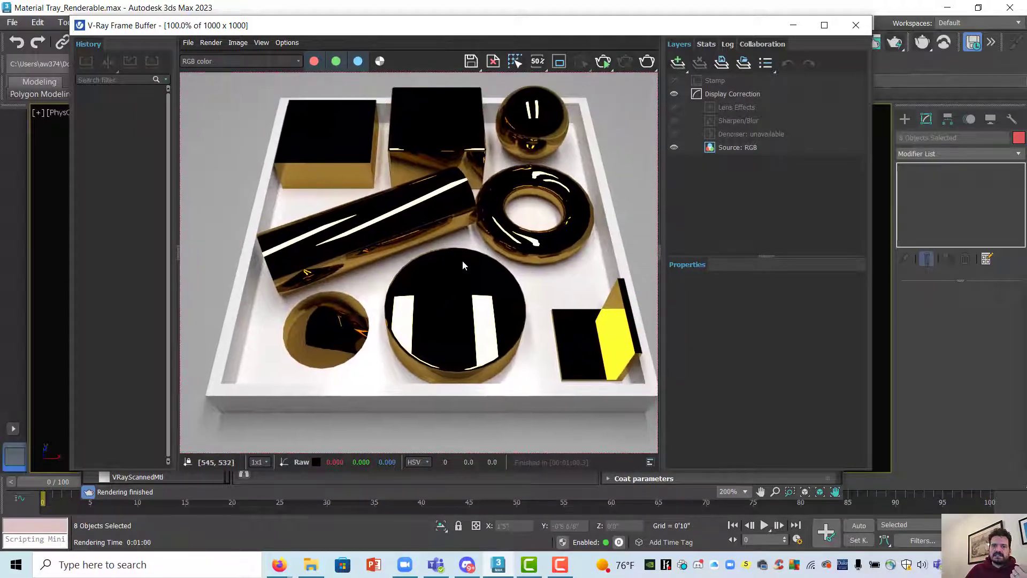
pyautogui.scroll(1, 465, 314)
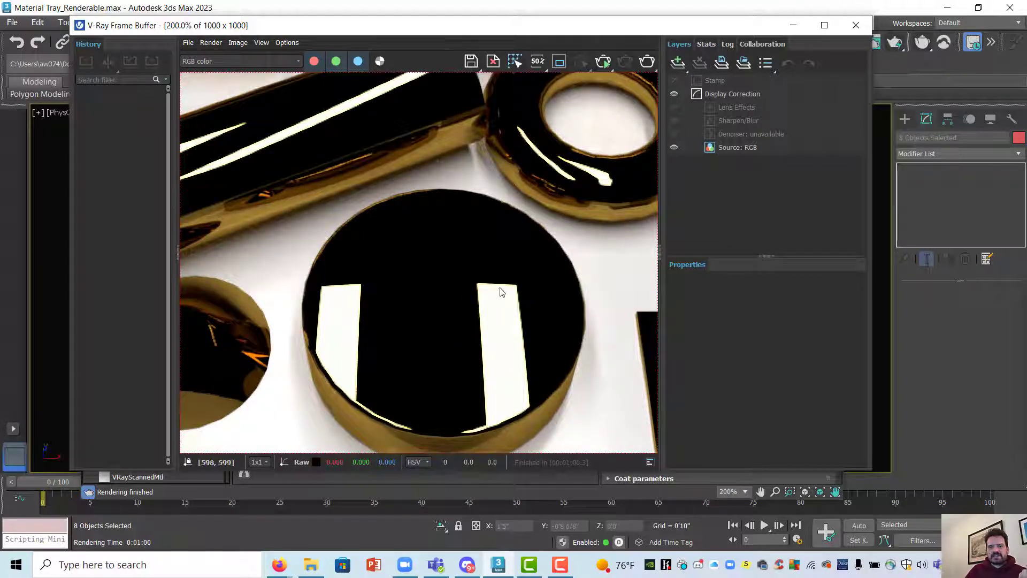
# - Enter 0.8 for the Soft Brass reflection glossiness and render the tray again
pyautogui.click(856, 25)
pyautogui.doubleClick(672, 272)
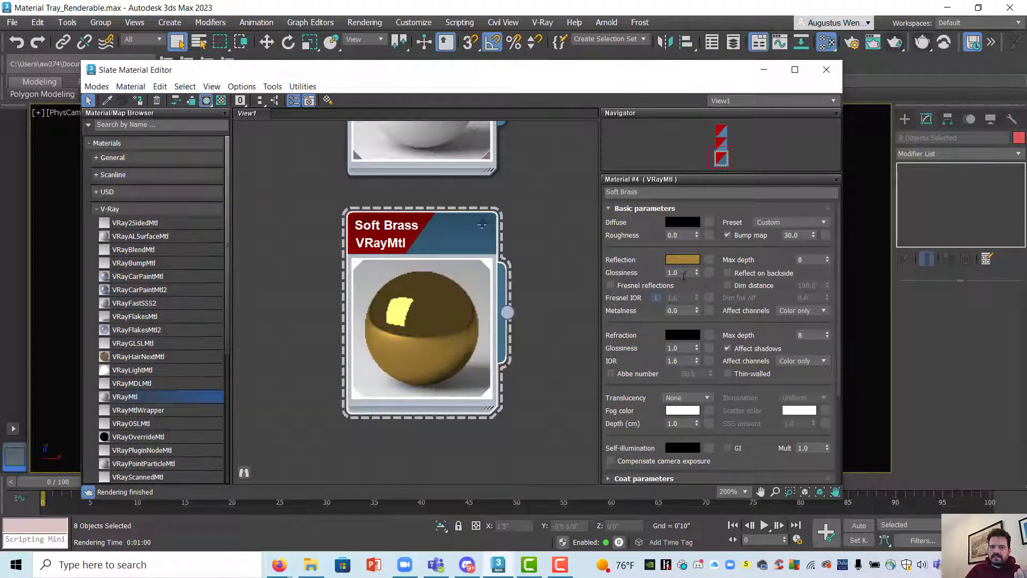
pyautogui.write('.')
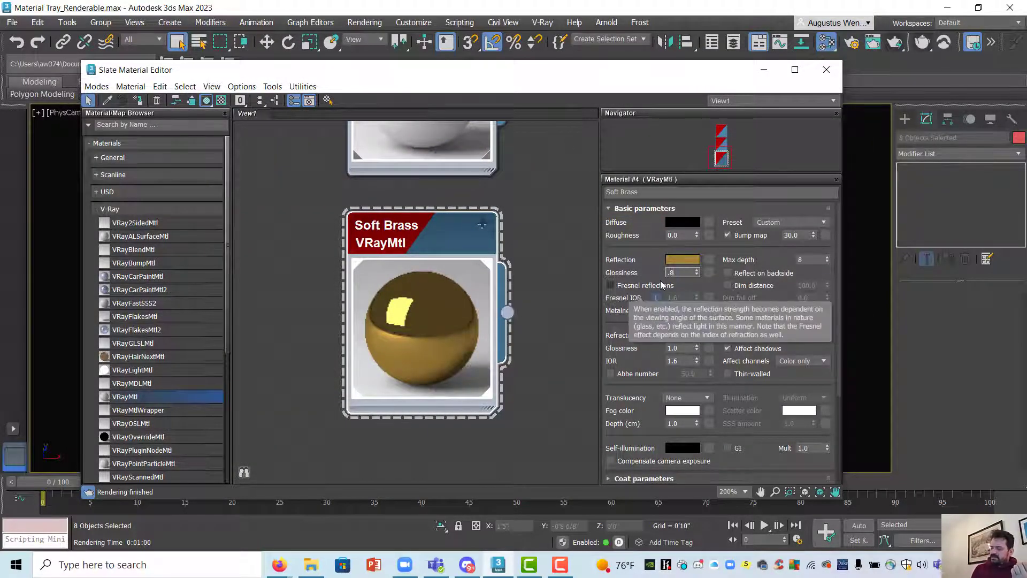
pyautogui.write('8')
pyautogui.press('Return')
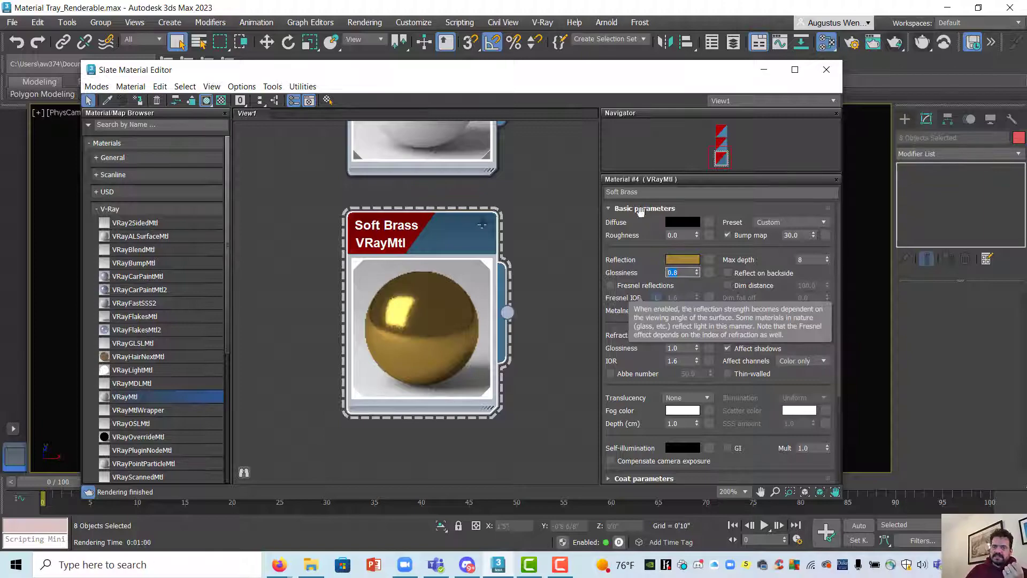
pyautogui.click(896, 43)
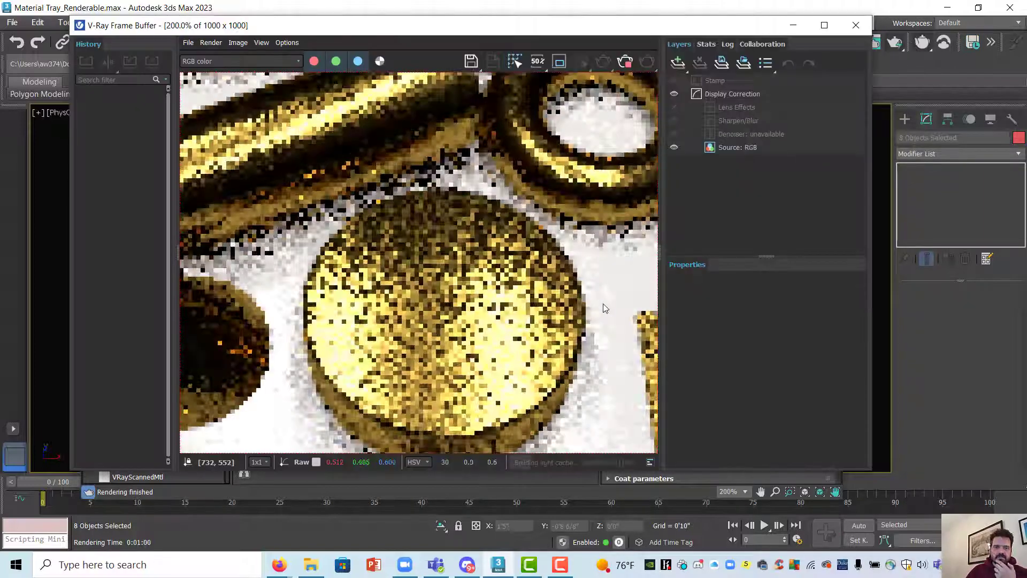
# - Zoom in on the gold cylinder in the 0.8-glossiness render to check for grain
pyautogui.scroll(-5, 473, 318)
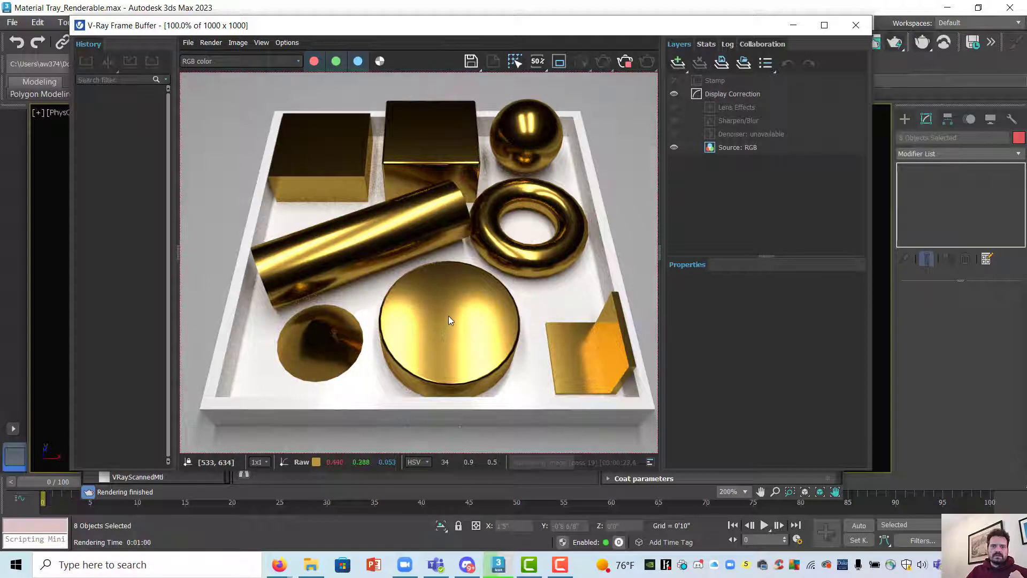
pyautogui.scroll(1, 466, 350)
pyautogui.moveTo(396, 394); pyautogui.dragTo(522, 359, button='middle')
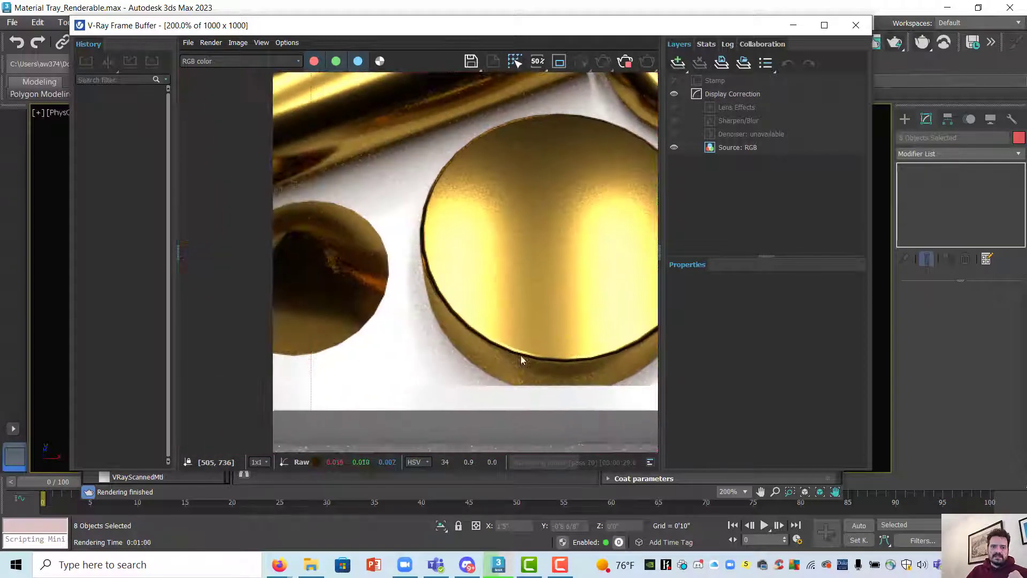
pyautogui.scroll(2, 385, 278)
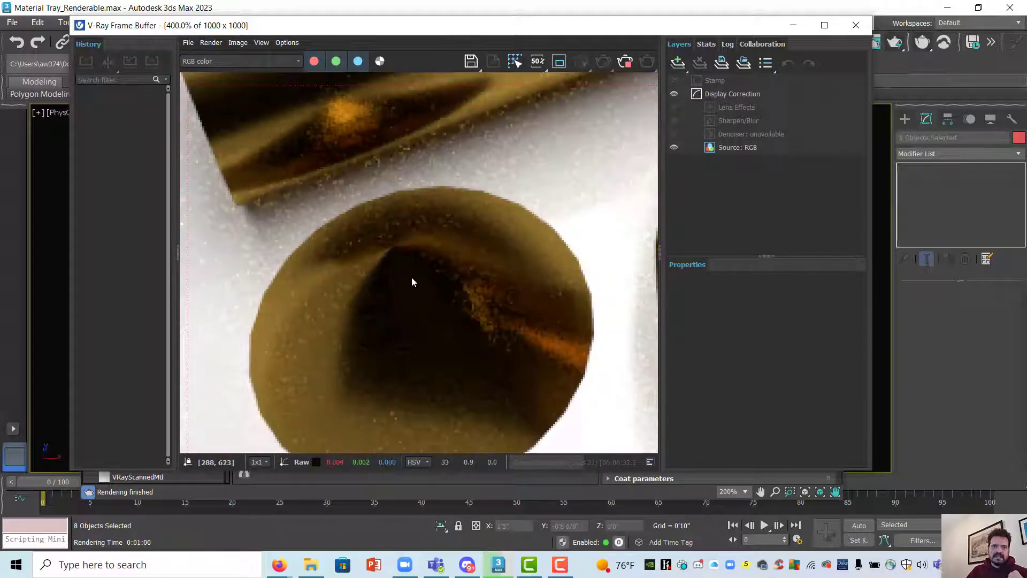
pyautogui.moveTo(412, 277); pyautogui.dragTo(374, 305, button='middle')
pyautogui.scroll(-1, 396, 258)
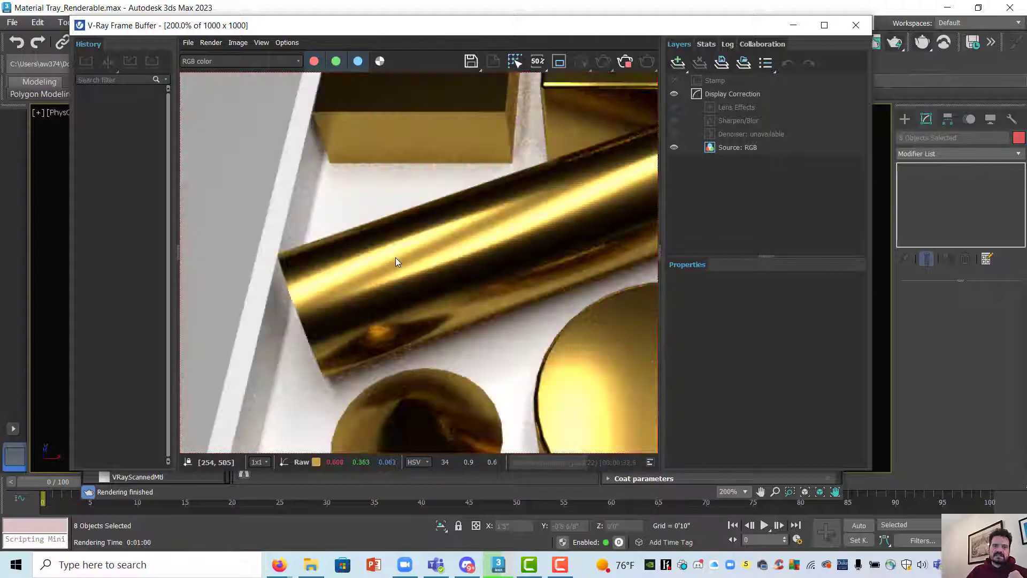
pyautogui.scroll(1, 377, 306)
pyautogui.scroll(1, 409, 317)
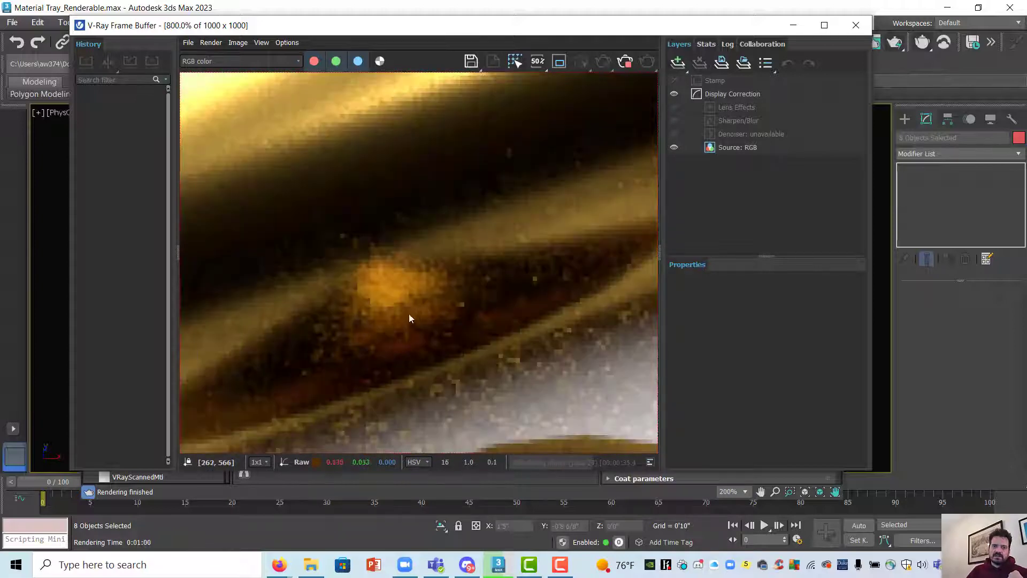
pyautogui.scroll(-1, 386, 310)
pyautogui.scroll(-1, 374, 289)
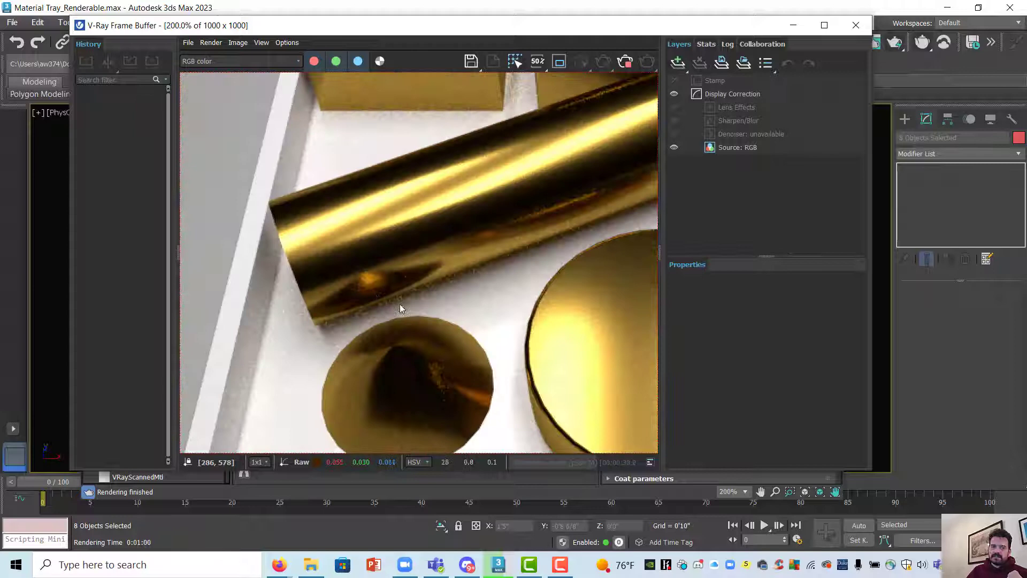
pyautogui.scroll(-1, 418, 343)
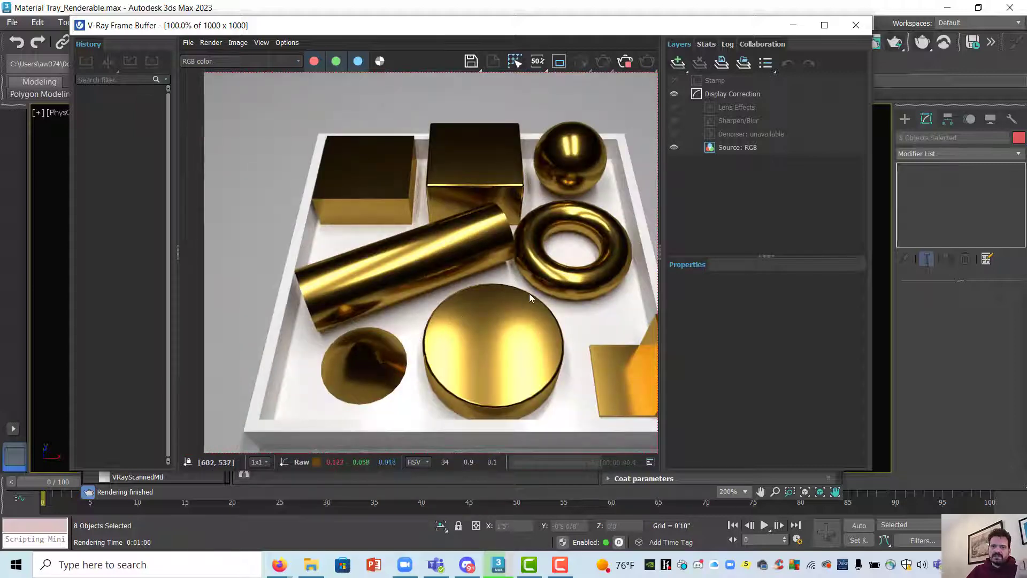
pyautogui.scroll(2, 404, 385)
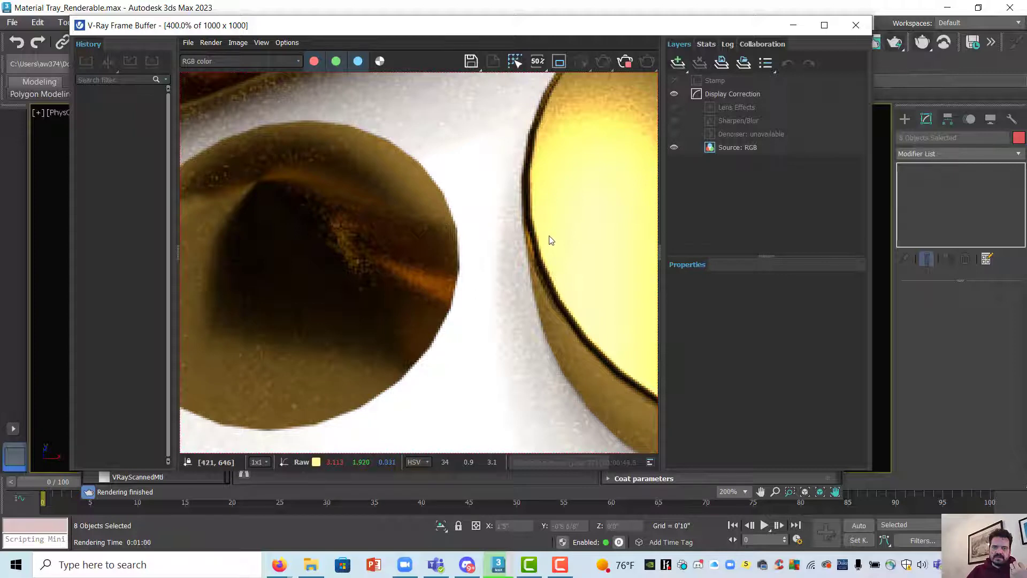
# - Pan across the large disc, torus and neighbouring cylinder to check for faceting
pyautogui.moveTo(549, 236); pyautogui.dragTo(377, 299, button='middle')
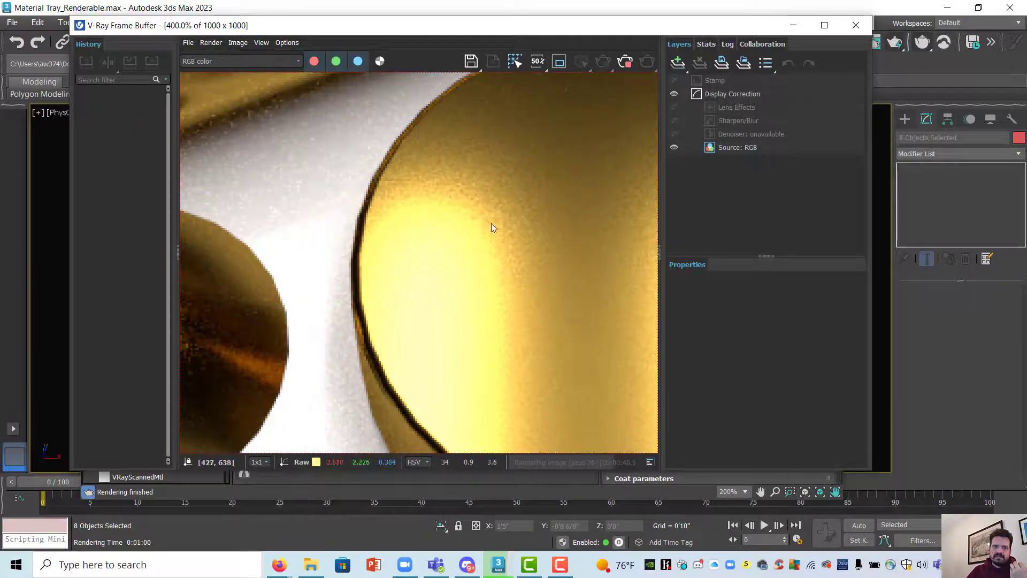
pyautogui.moveTo(491, 223); pyautogui.dragTo(225, 348, button='middle')
pyautogui.moveTo(412, 286); pyautogui.dragTo(270, 408, button='middle')
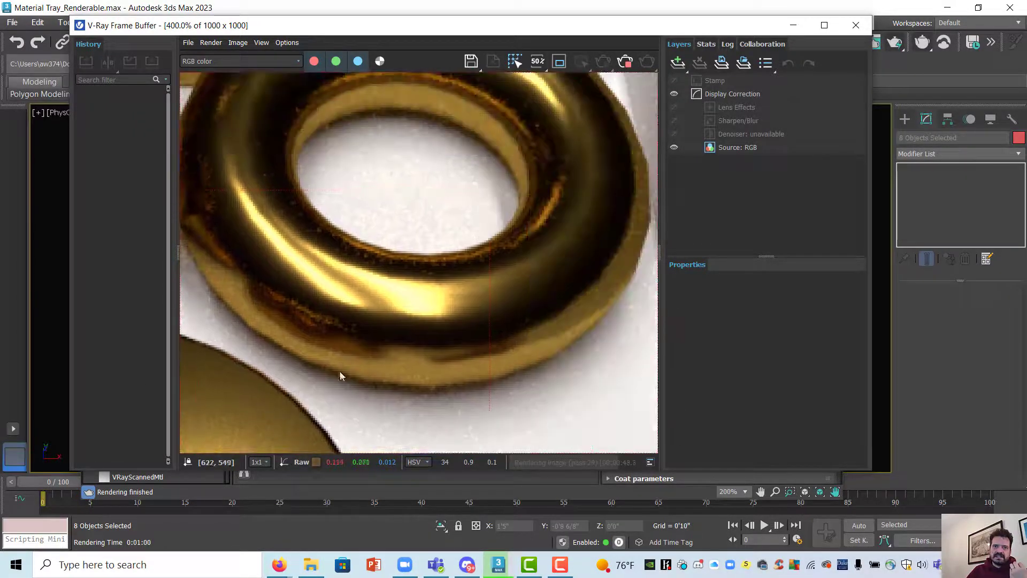
pyautogui.moveTo(339, 371); pyautogui.dragTo(420, 305, button='middle')
pyautogui.scroll(-2, 383, 333)
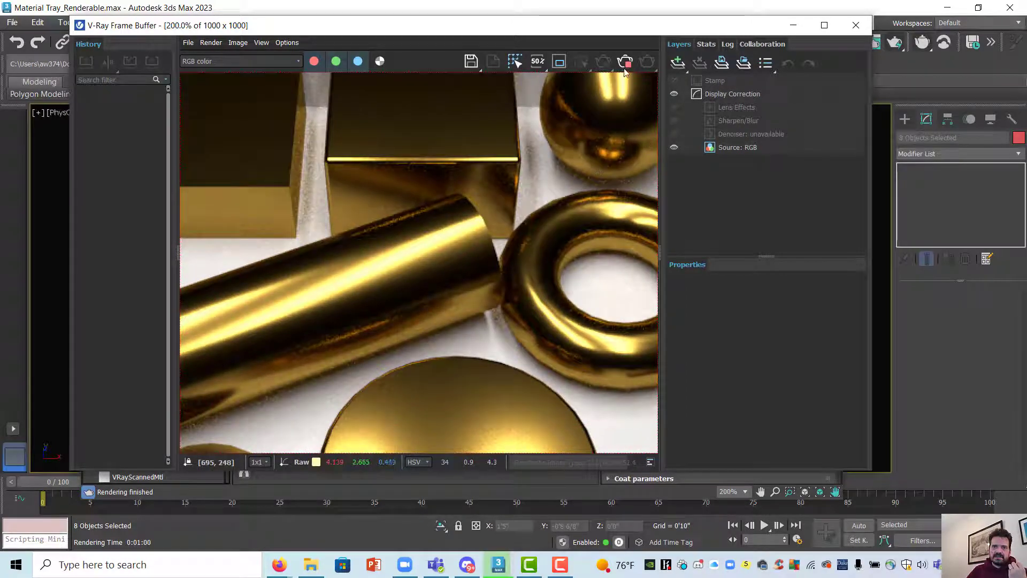
# - Give the small cone 44 sides
pyautogui.click(856, 26)
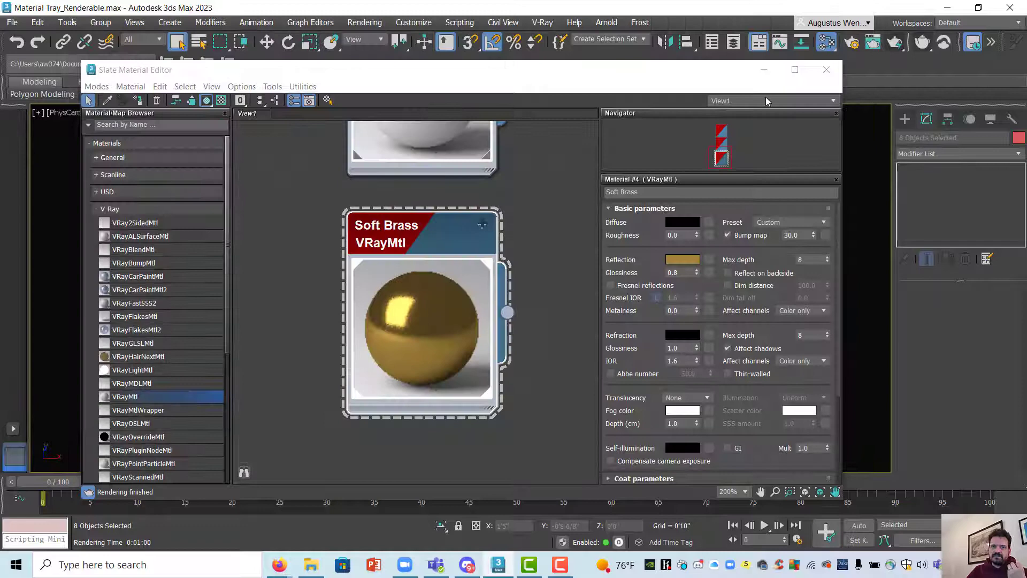
pyautogui.click(826, 69)
pyautogui.click(386, 364)
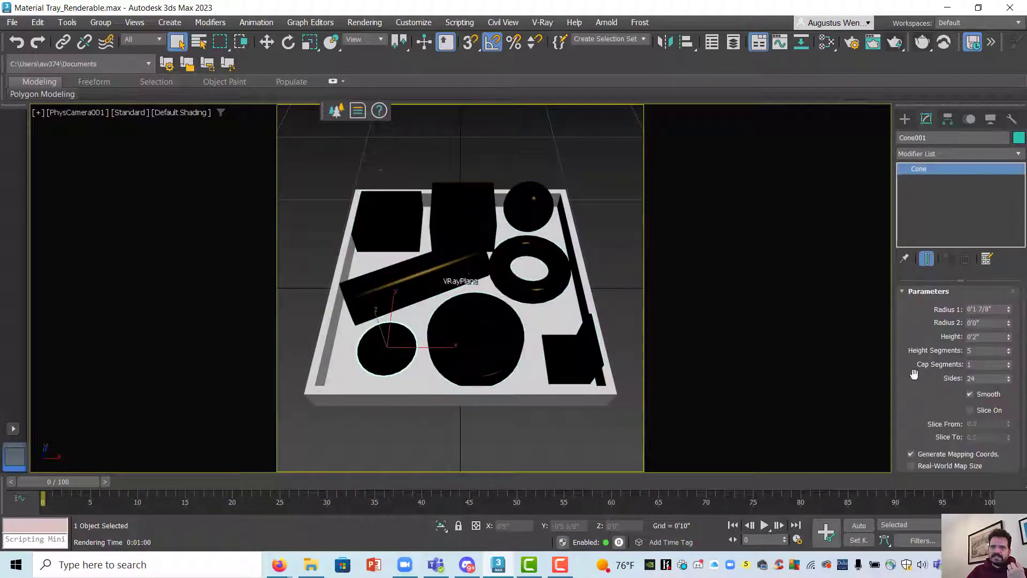
pyautogui.press('Tab')
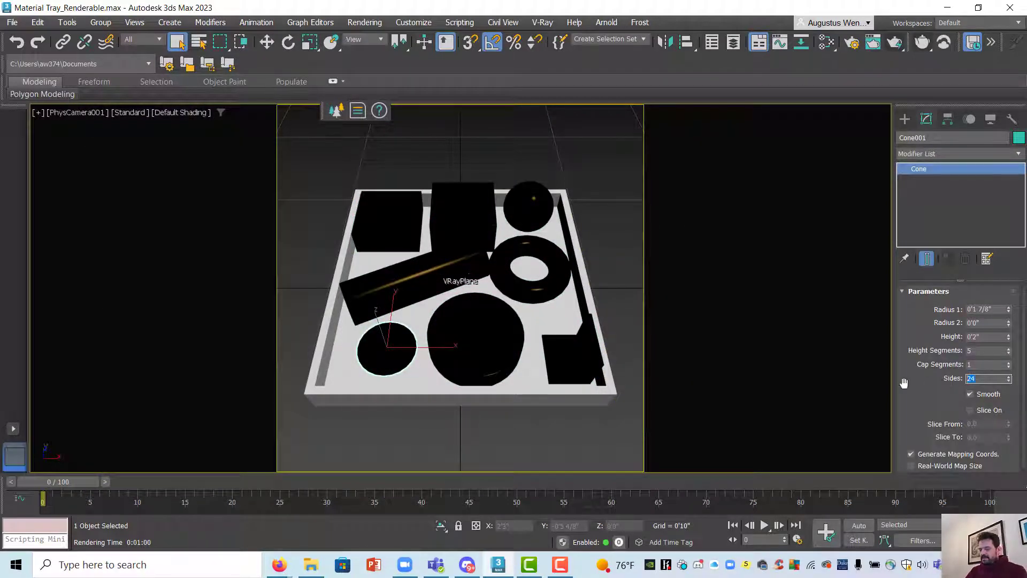
pyautogui.write('4')
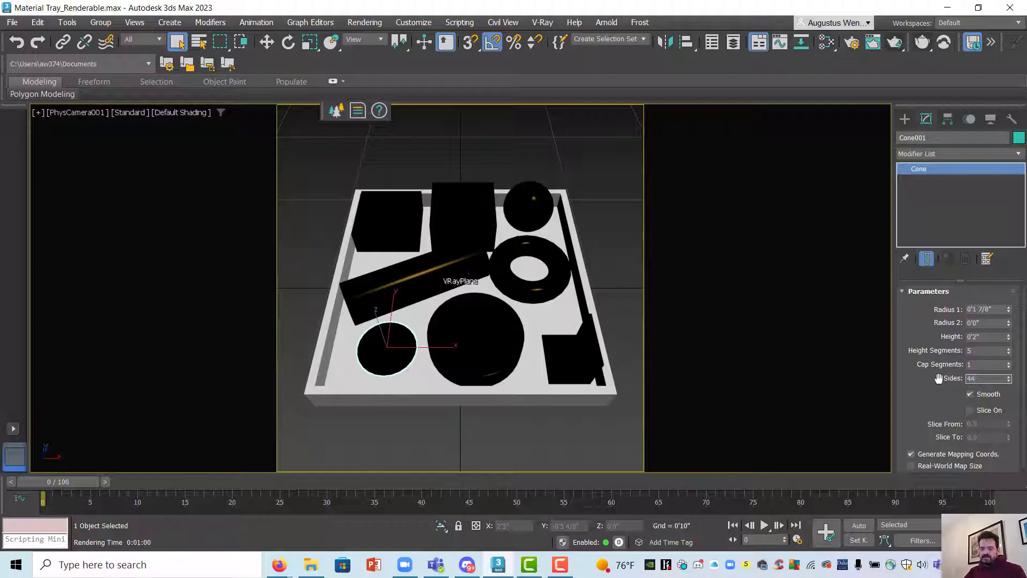
pyautogui.press('Return')
# - Set the chamfer cylinder and the torus to 44 sides
pyautogui.click(482, 354)
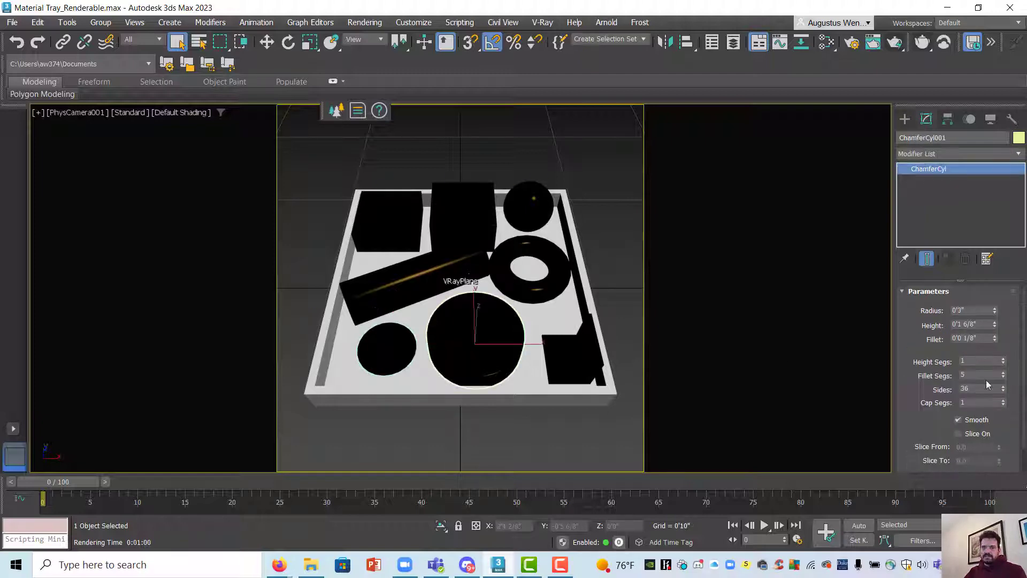
pyautogui.doubleClick(983, 389)
pyautogui.write('44')
pyautogui.press('Return')
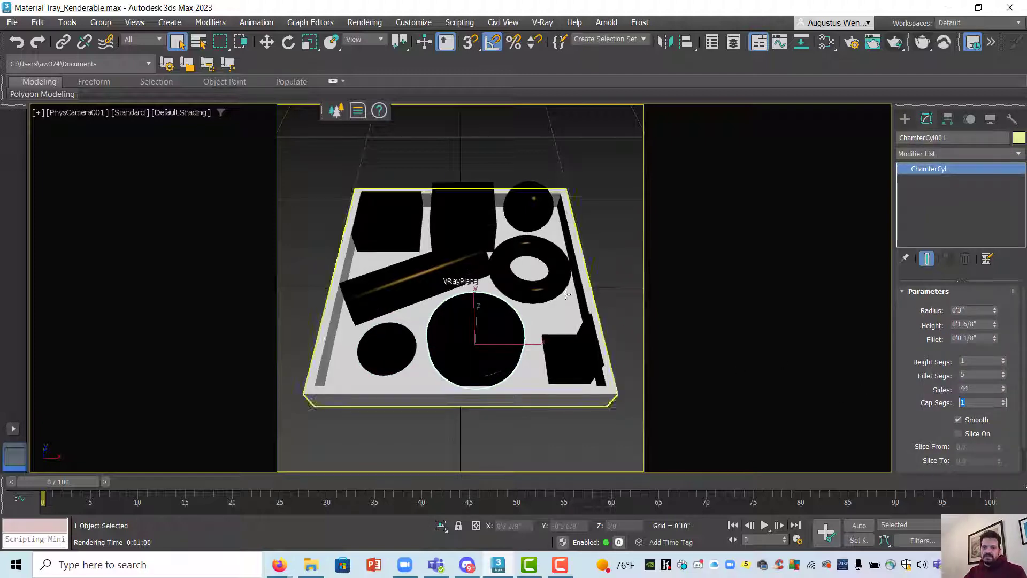
pyautogui.click(556, 278)
pyautogui.doubleClick(977, 380)
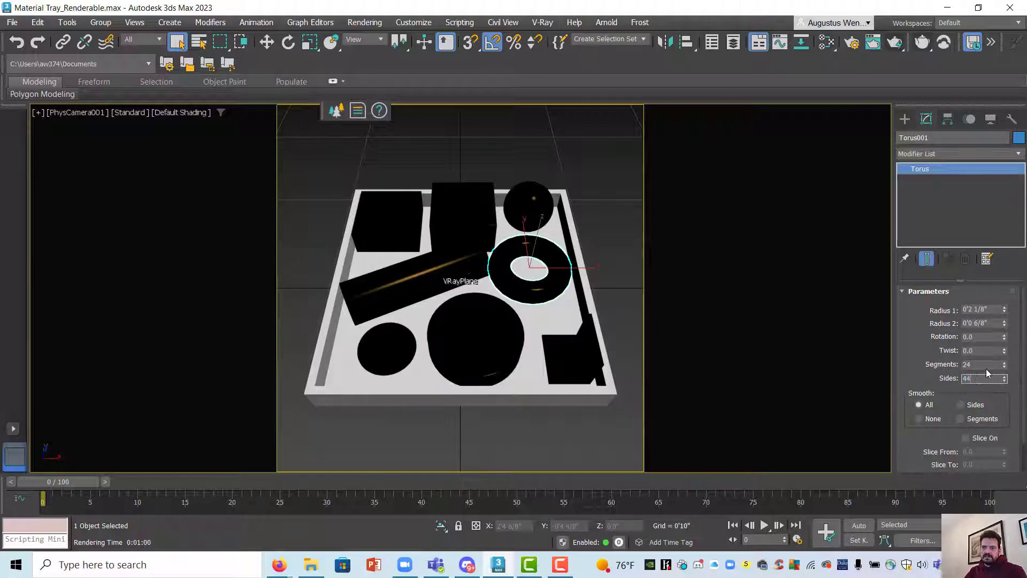
pyautogui.press('Return')
pyautogui.doubleClick(980, 366)
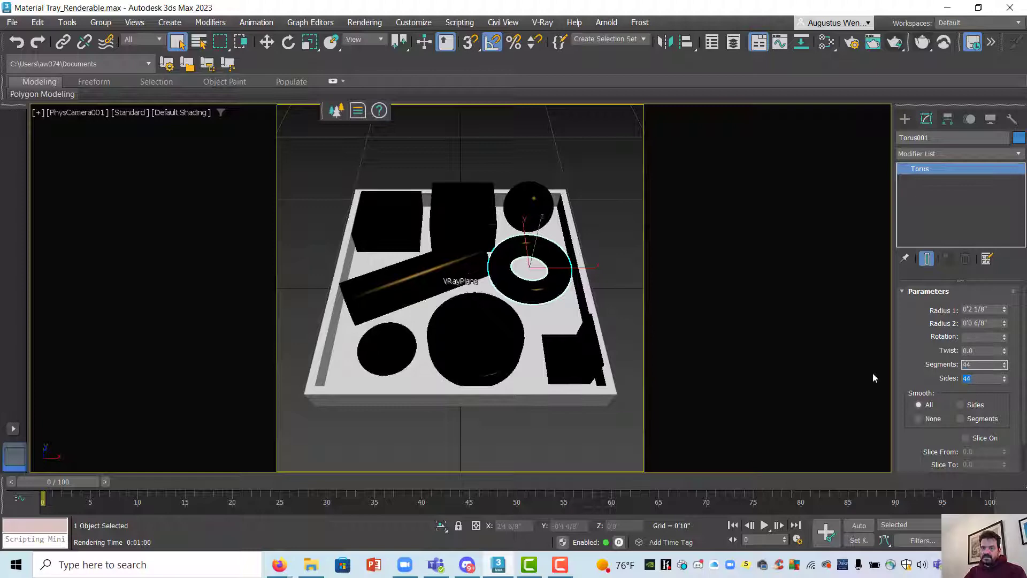
# - Raise the long cylinder's sides and the sphere's segments to 44
pyautogui.click(414, 279)
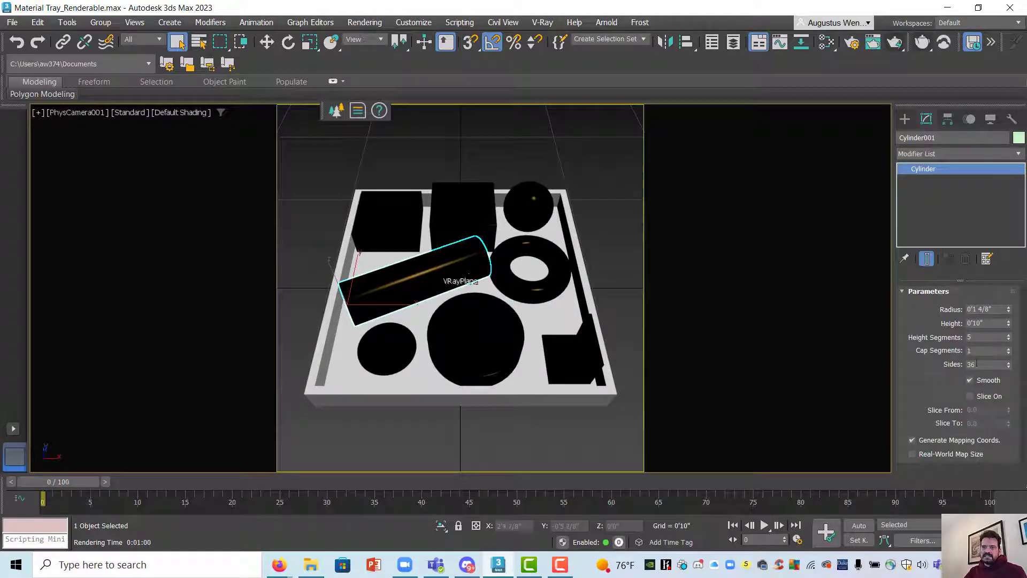
pyautogui.doubleClick(995, 364)
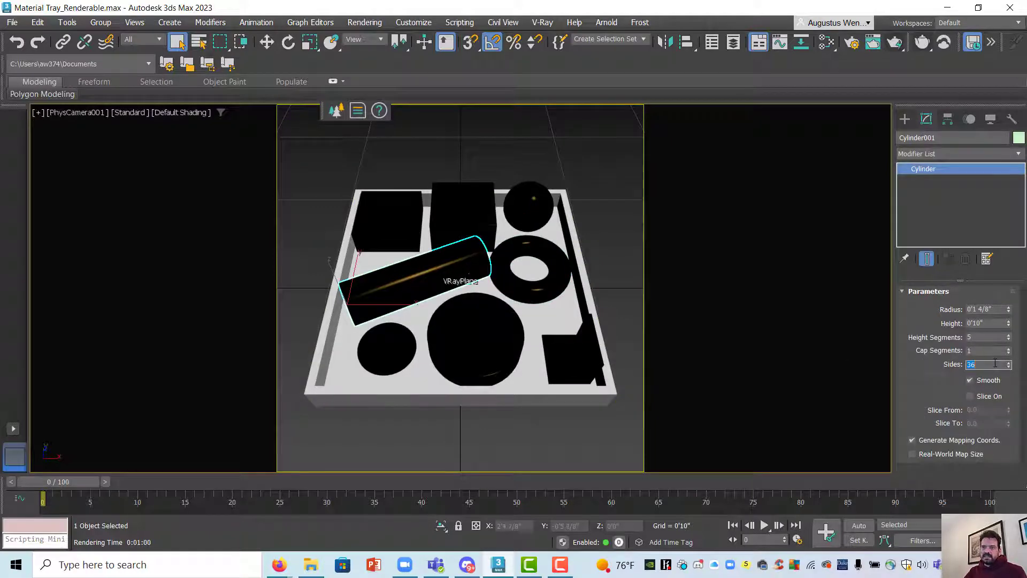
pyautogui.click(529, 208)
pyautogui.doubleClick(976, 326)
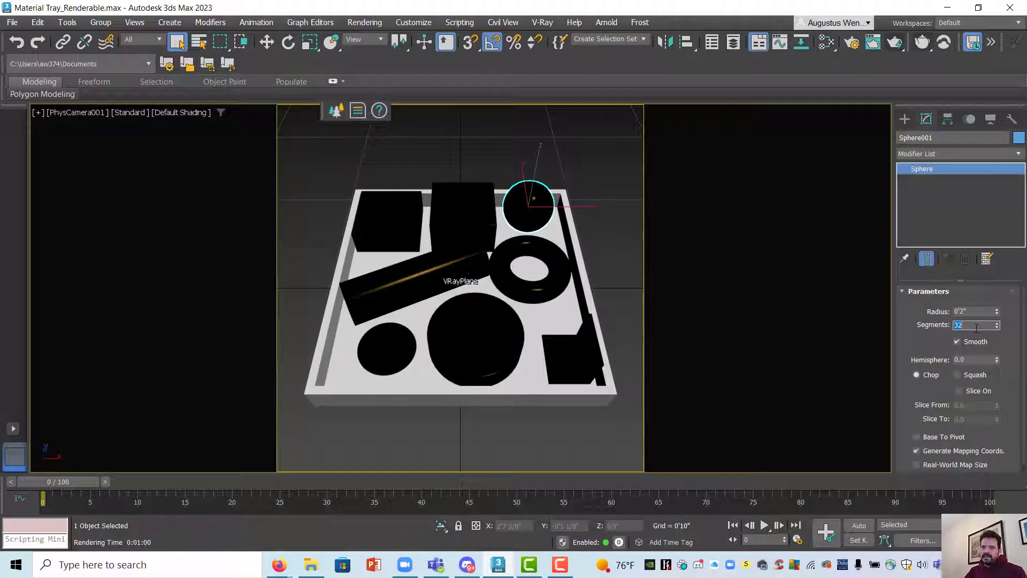
pyautogui.write('44')
pyautogui.press('Tab')
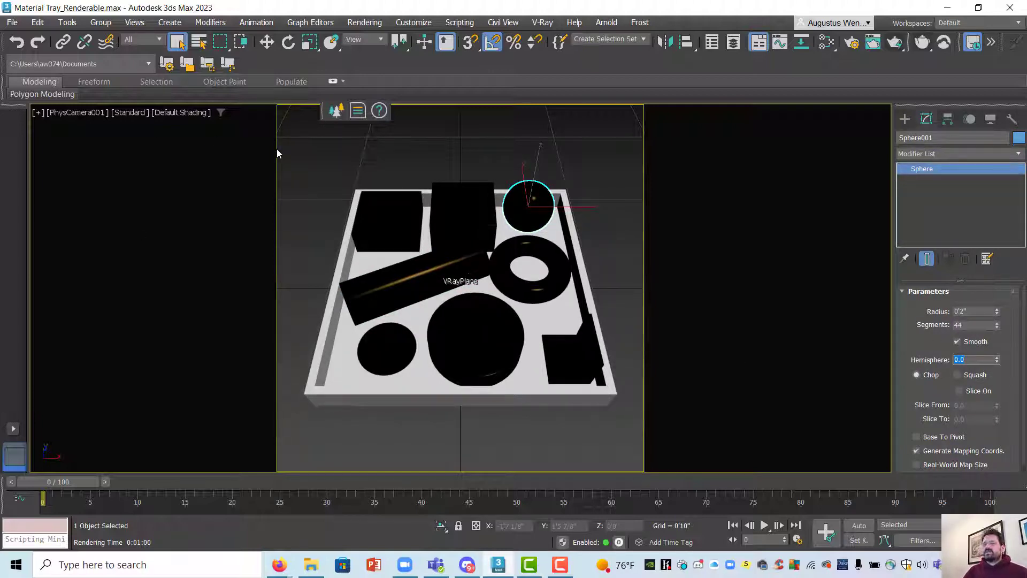
# - Change the Soft Brass reflection glossiness to 0.86 and re-render the tray
pyautogui.click(833, 46)
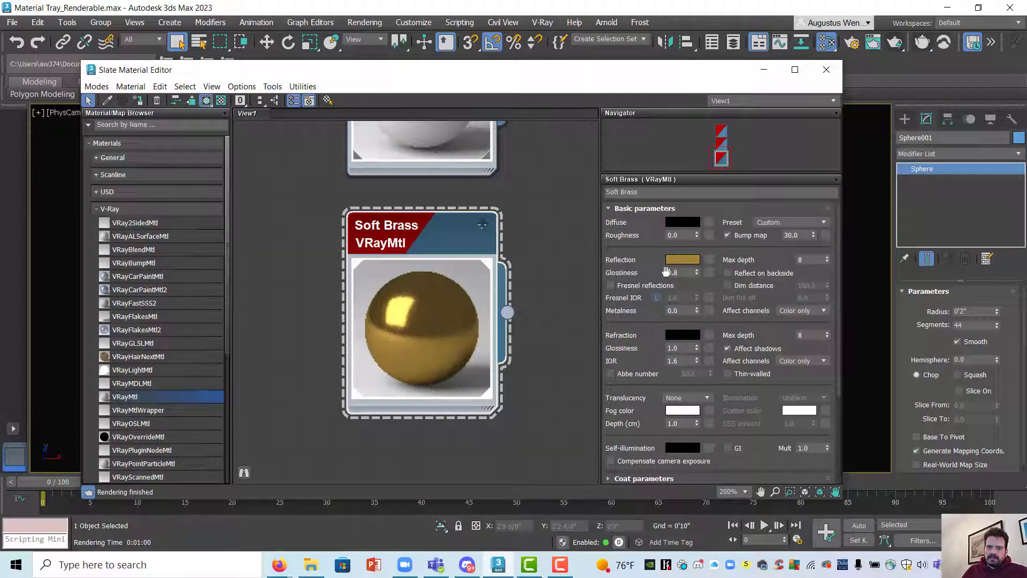
pyautogui.click(673, 273)
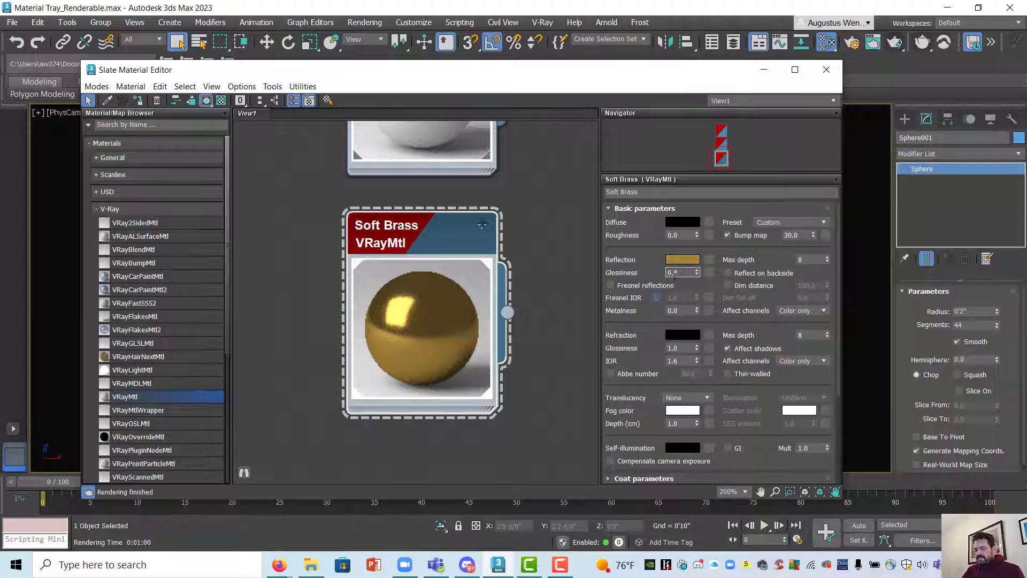
pyautogui.write('6')
pyautogui.press('Return')
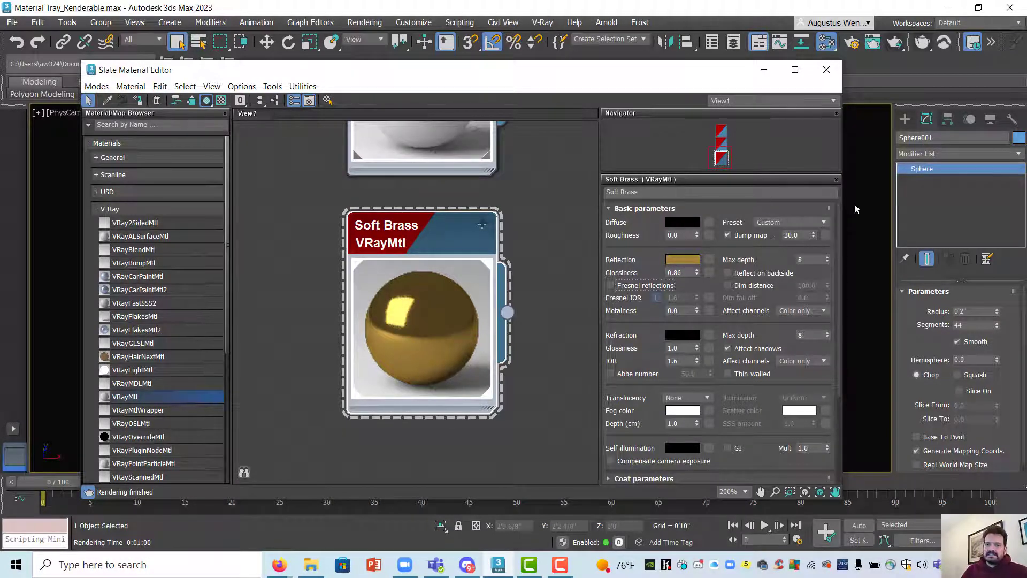
pyautogui.click(890, 41)
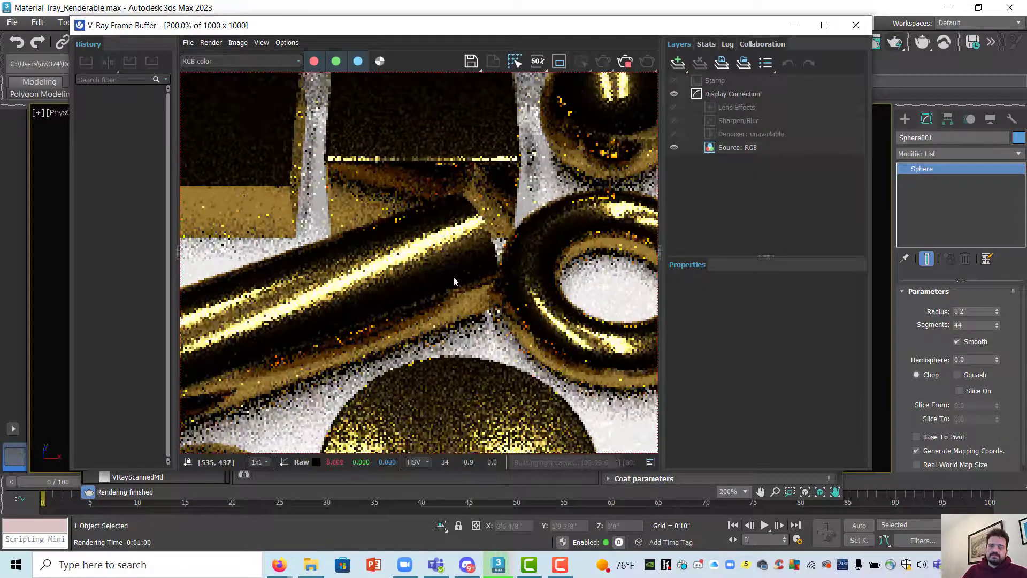
# - Pan and zoom the new render over the discs, tube and ring to frame the whole tray
pyautogui.moveTo(403, 296); pyautogui.dragTo(401, 187, button='middle')
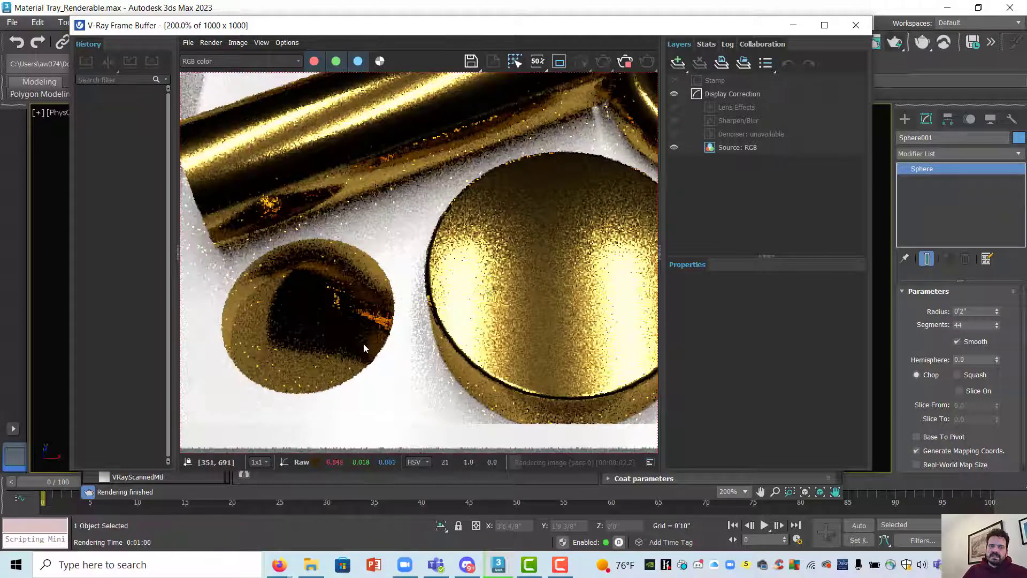
pyautogui.moveTo(454, 287); pyautogui.dragTo(452, 303, button='middle')
pyautogui.scroll(-2, 467, 213)
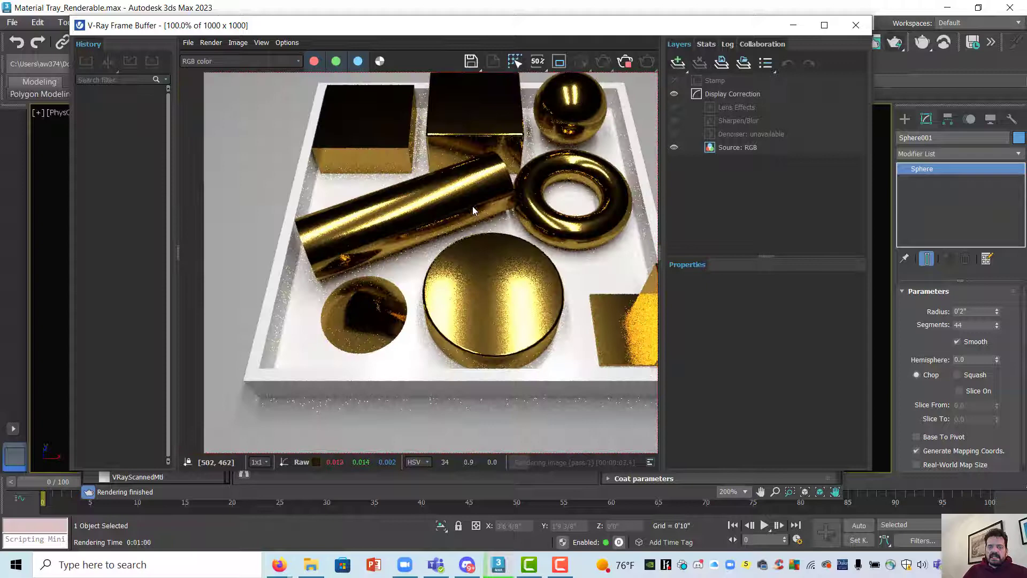
pyautogui.moveTo(473, 207); pyautogui.dragTo(432, 266, button='middle')
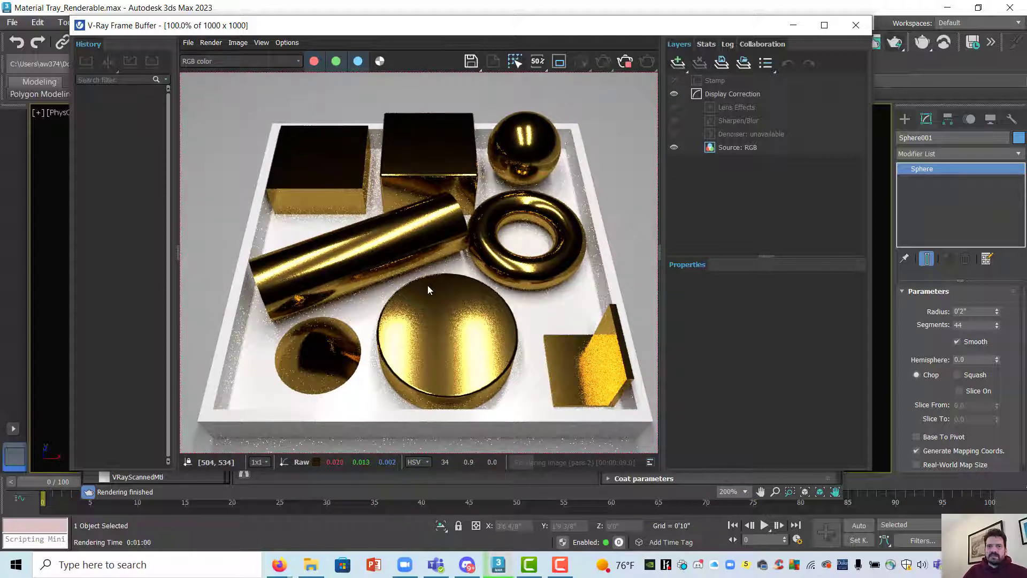